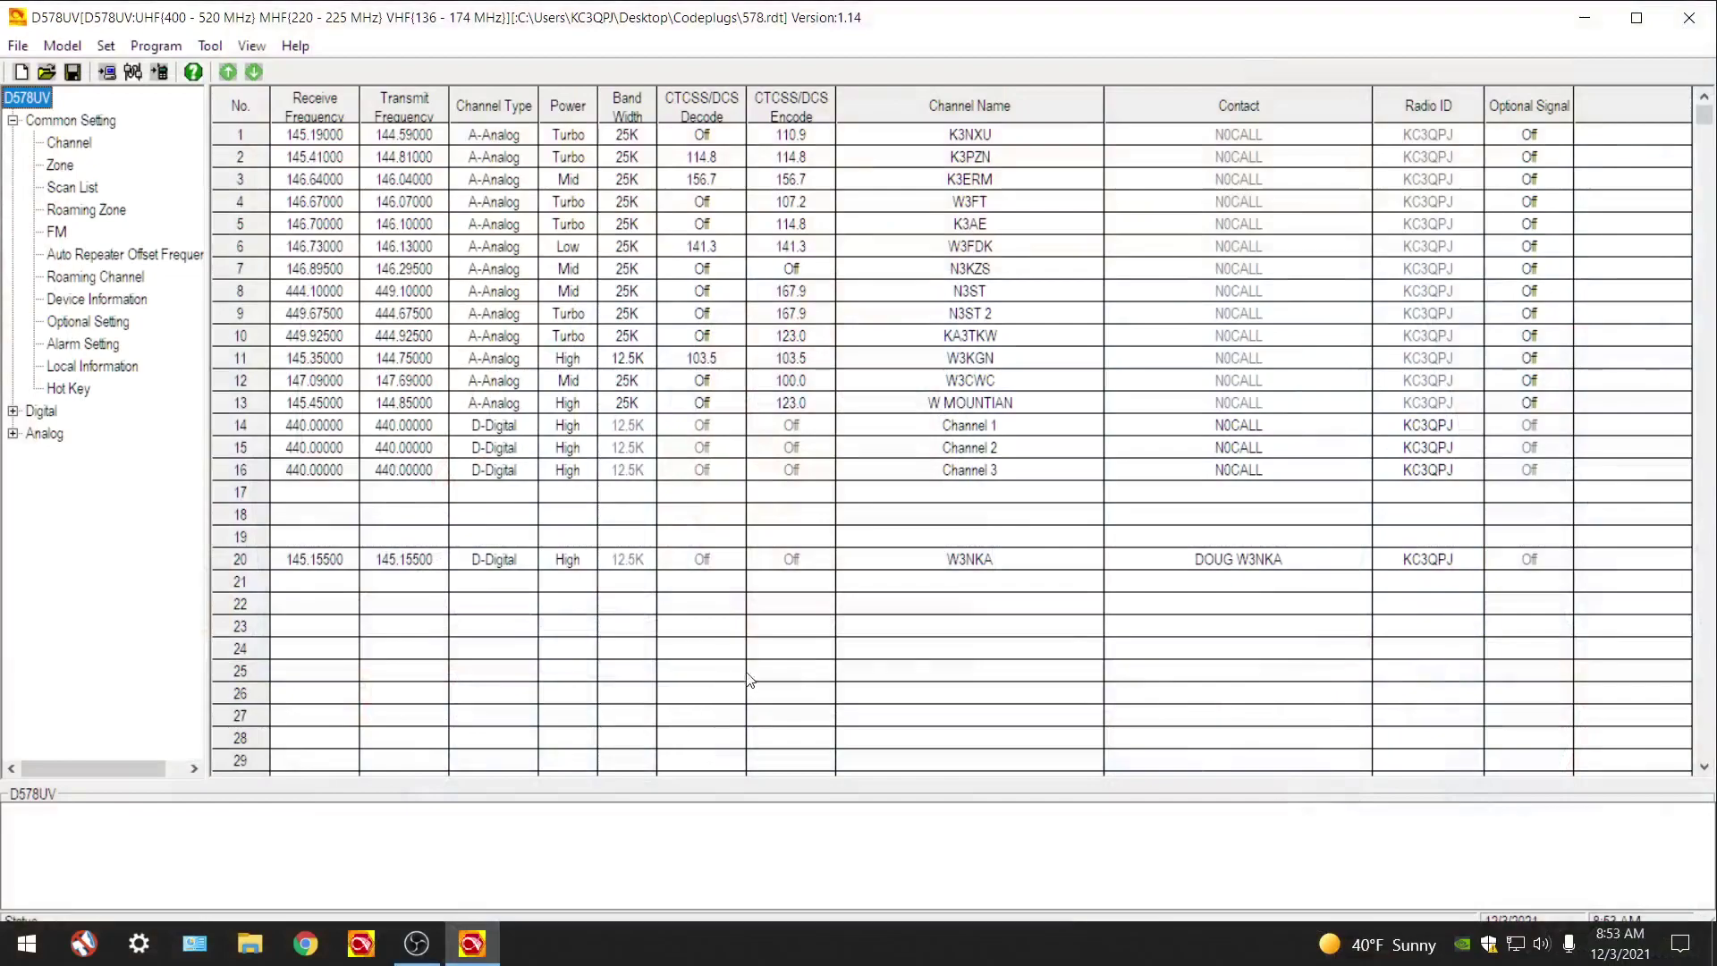
Step: Page the channel grid down to rows 750–751 and select channel 750 DMR SIMPLEX 1
scroll(1702, 430, "down", 20)
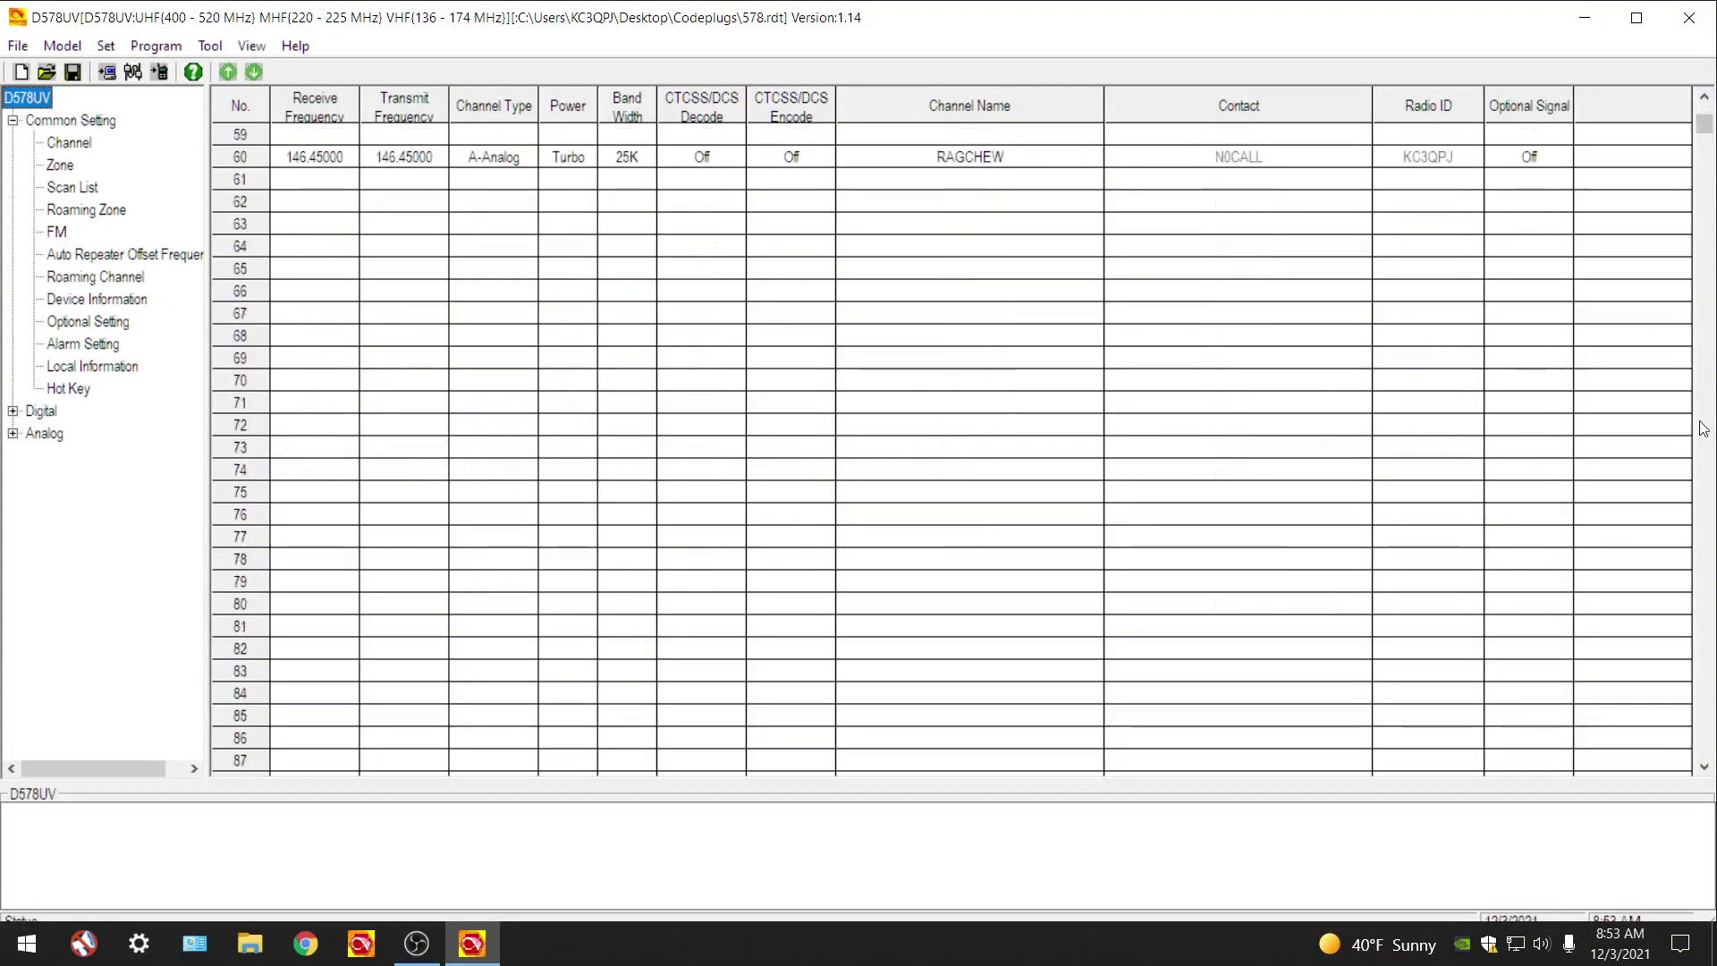
left_click(1699, 397)
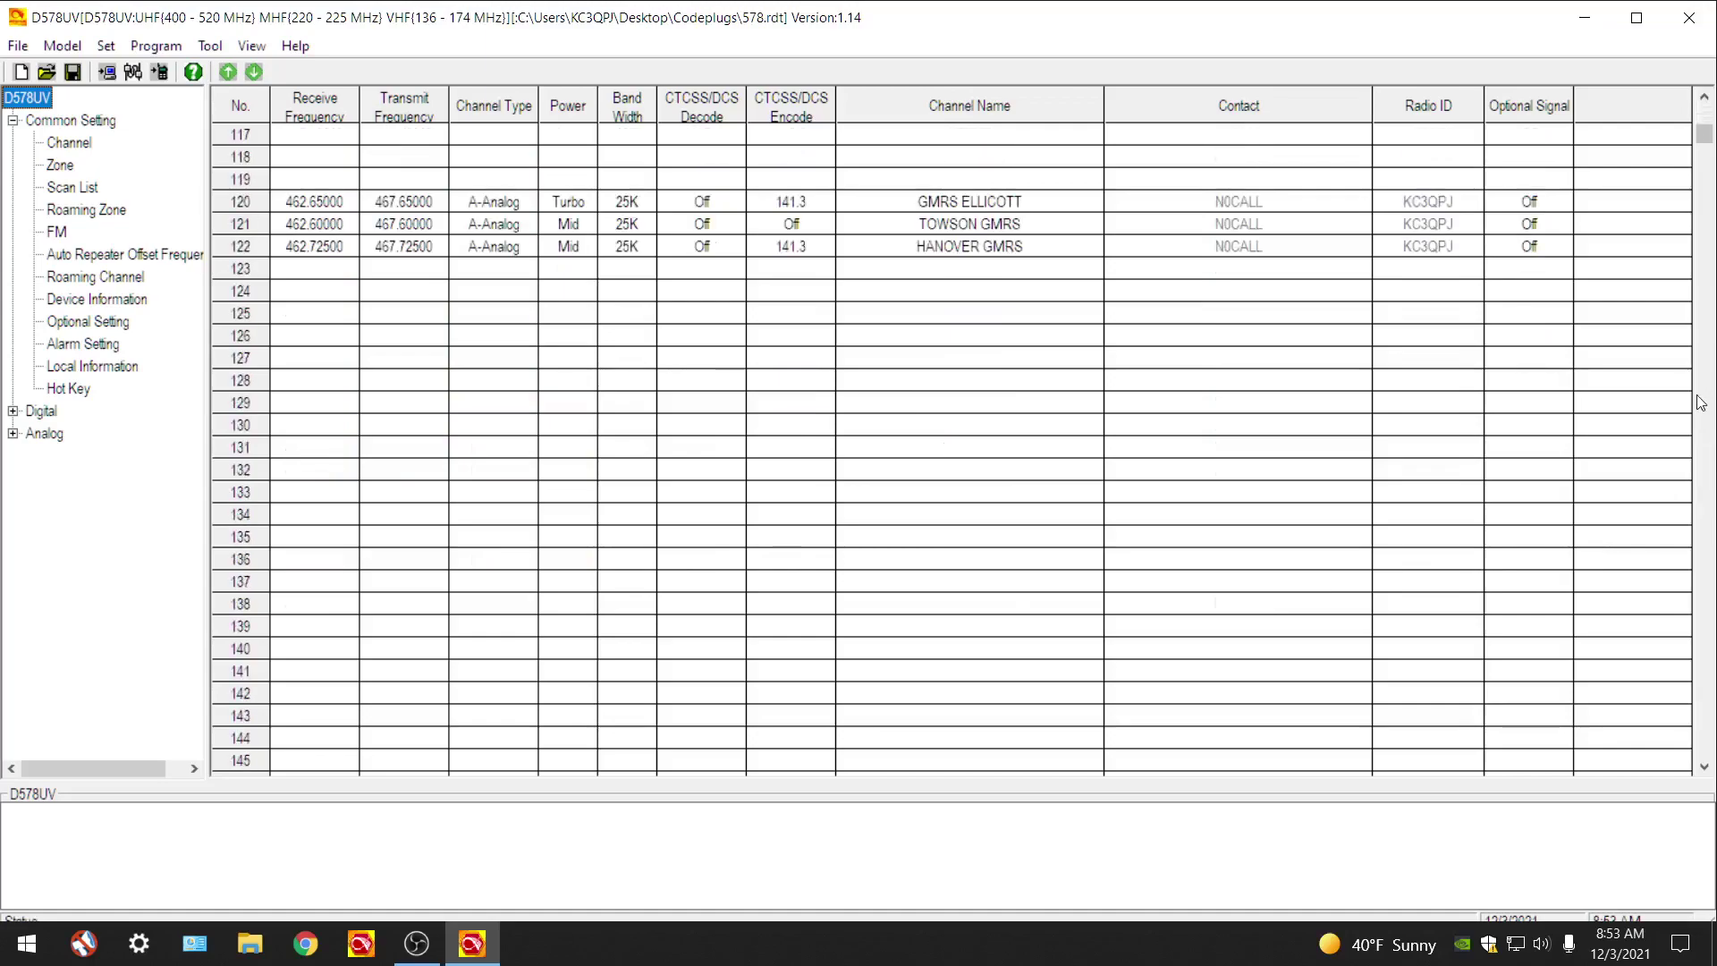
left_click(1700, 400)
left_click(1701, 400)
left_click(1701, 401)
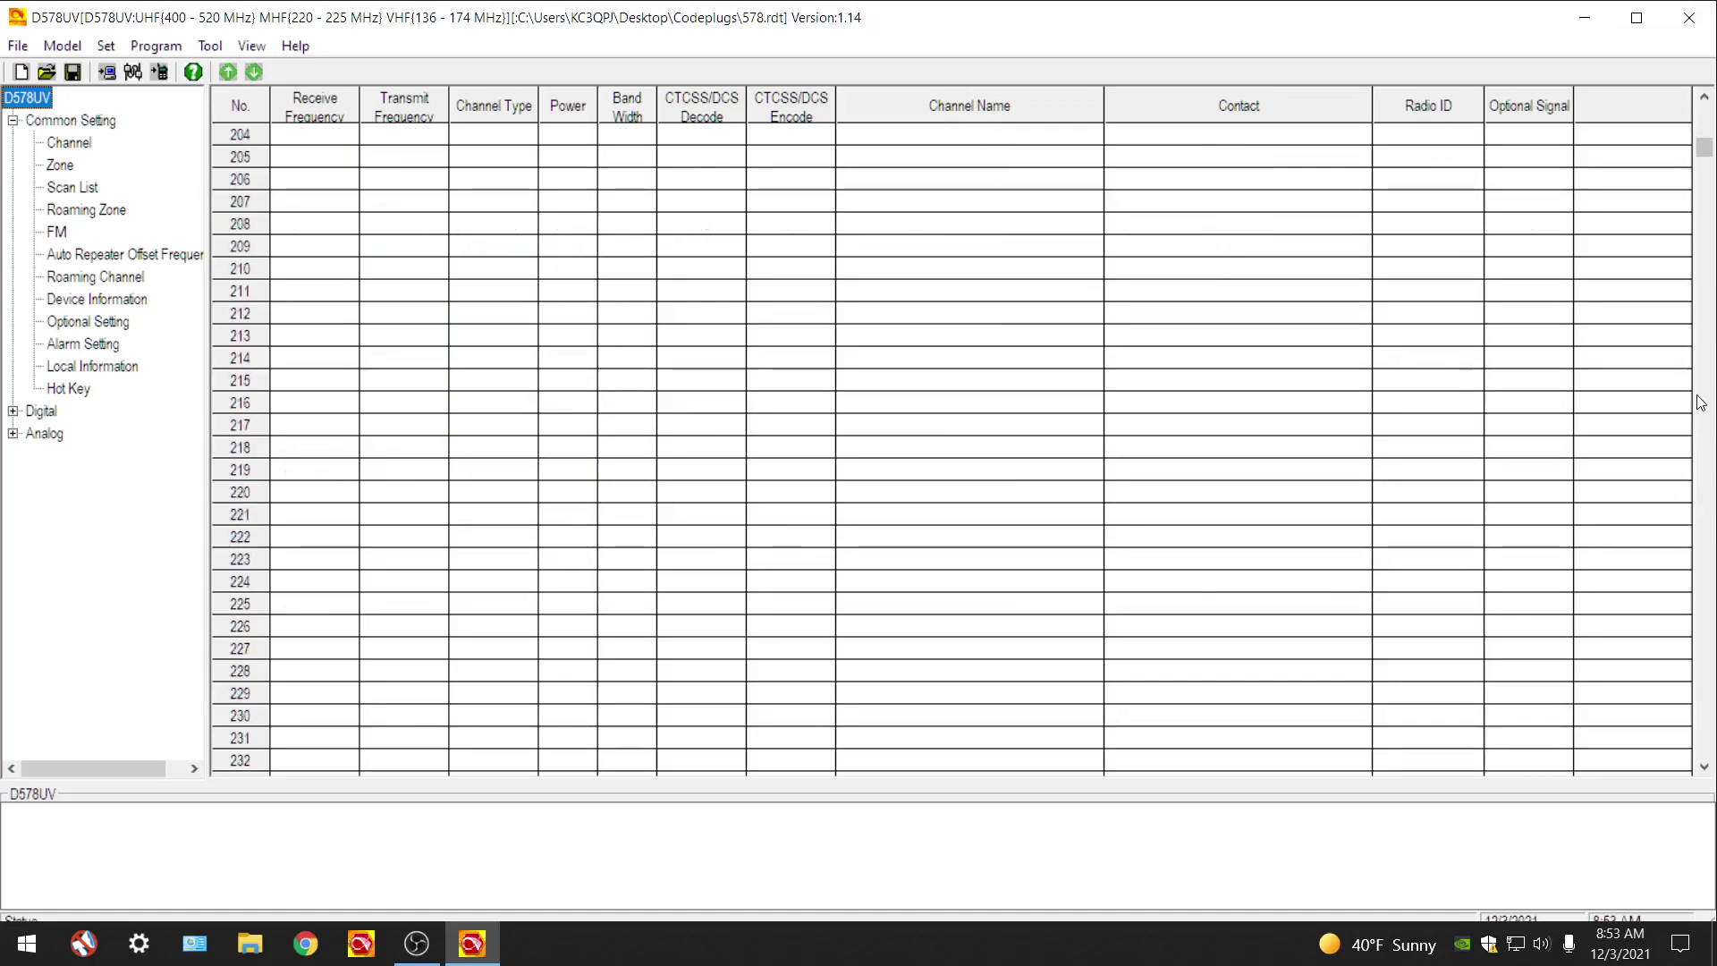
left_click(1700, 401)
left_click(1701, 401)
left_click(1701, 401)
left_click(1701, 400)
left_click(1700, 400)
left_click(1701, 401)
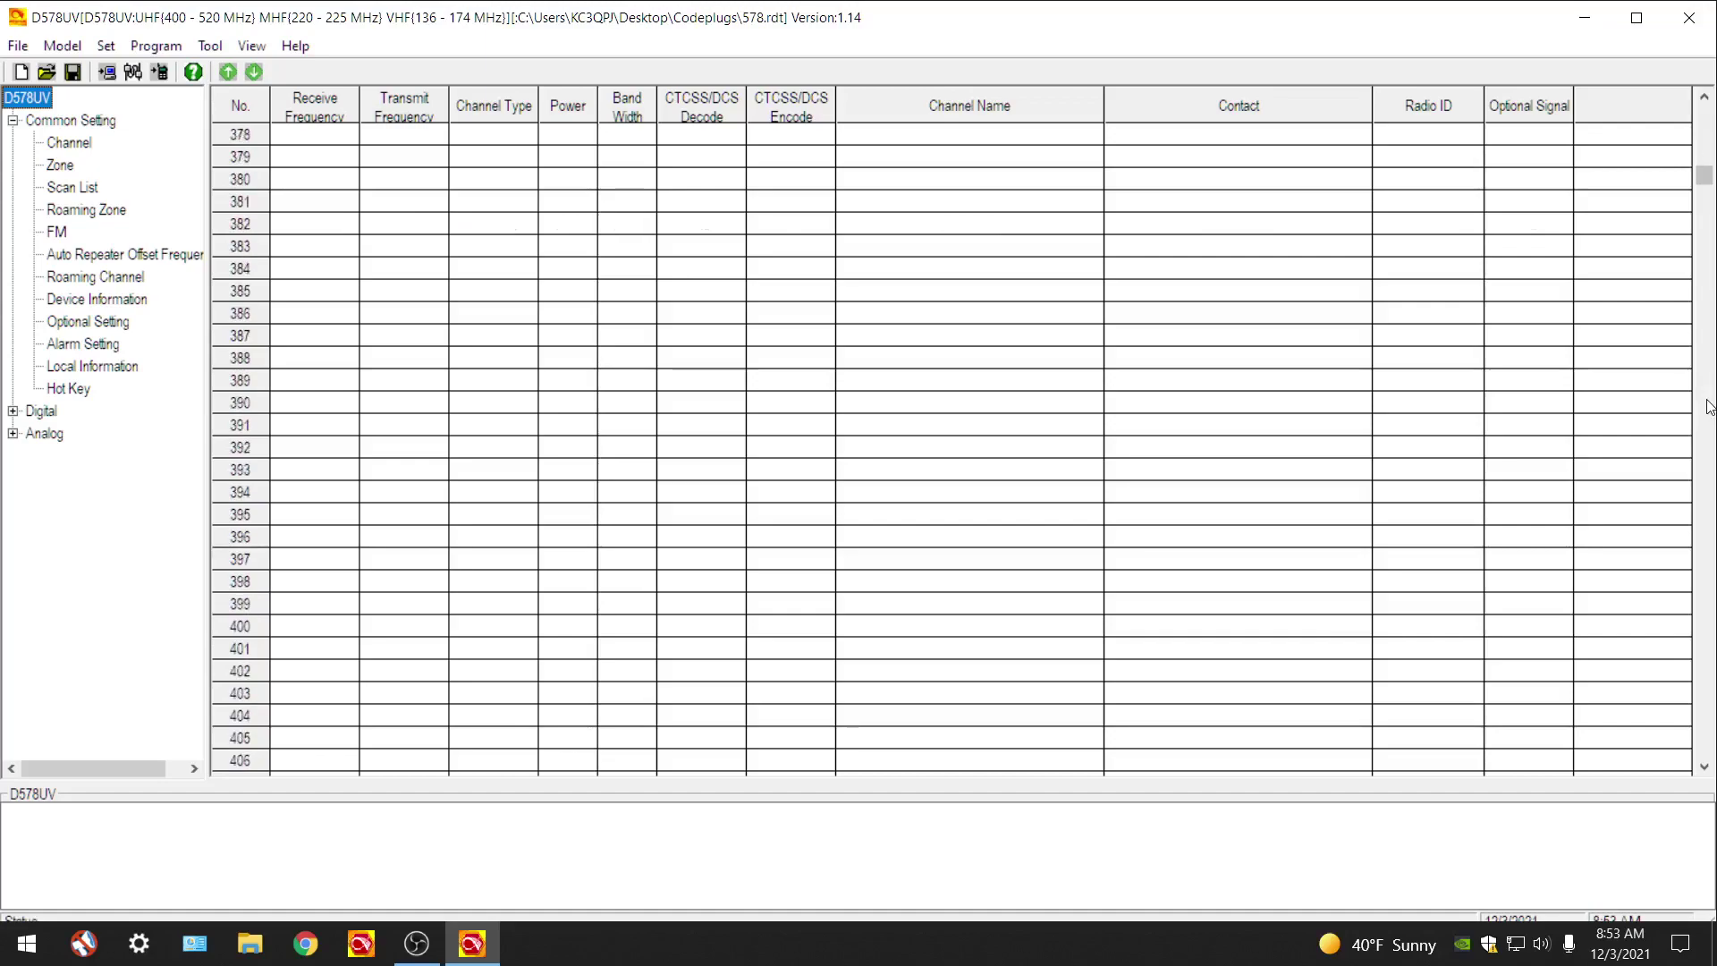
left_click_drag(1709, 407, 1708, 407)
left_click(1705, 194)
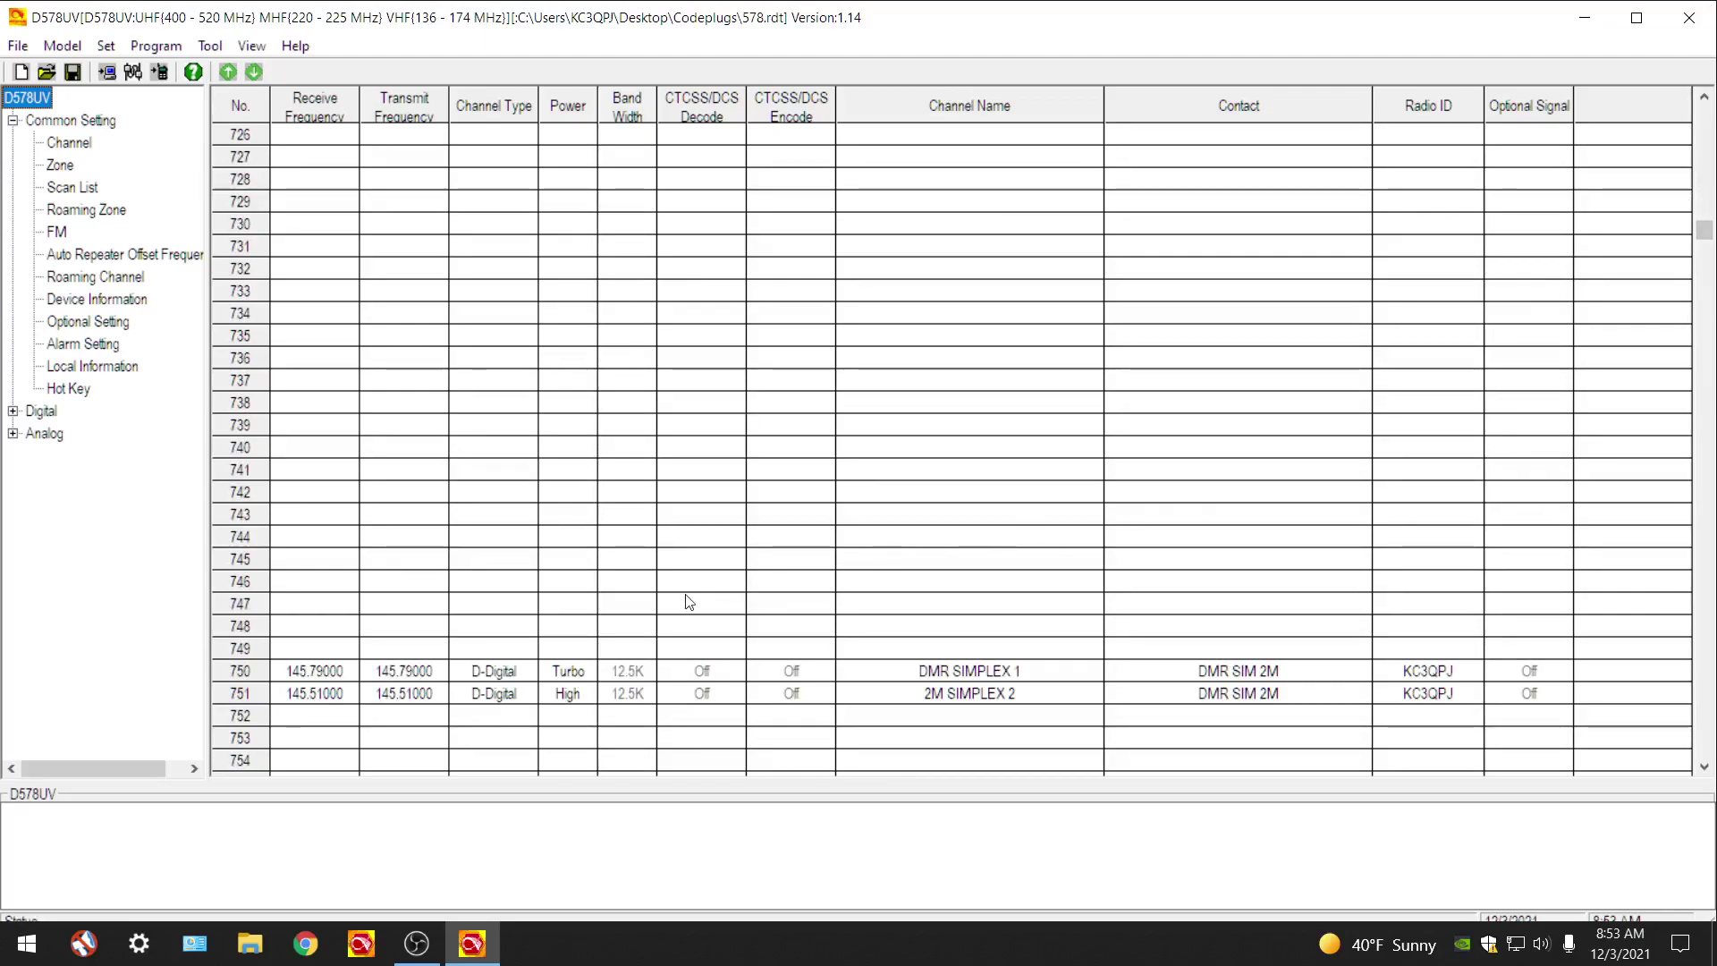
left_click(310, 678)
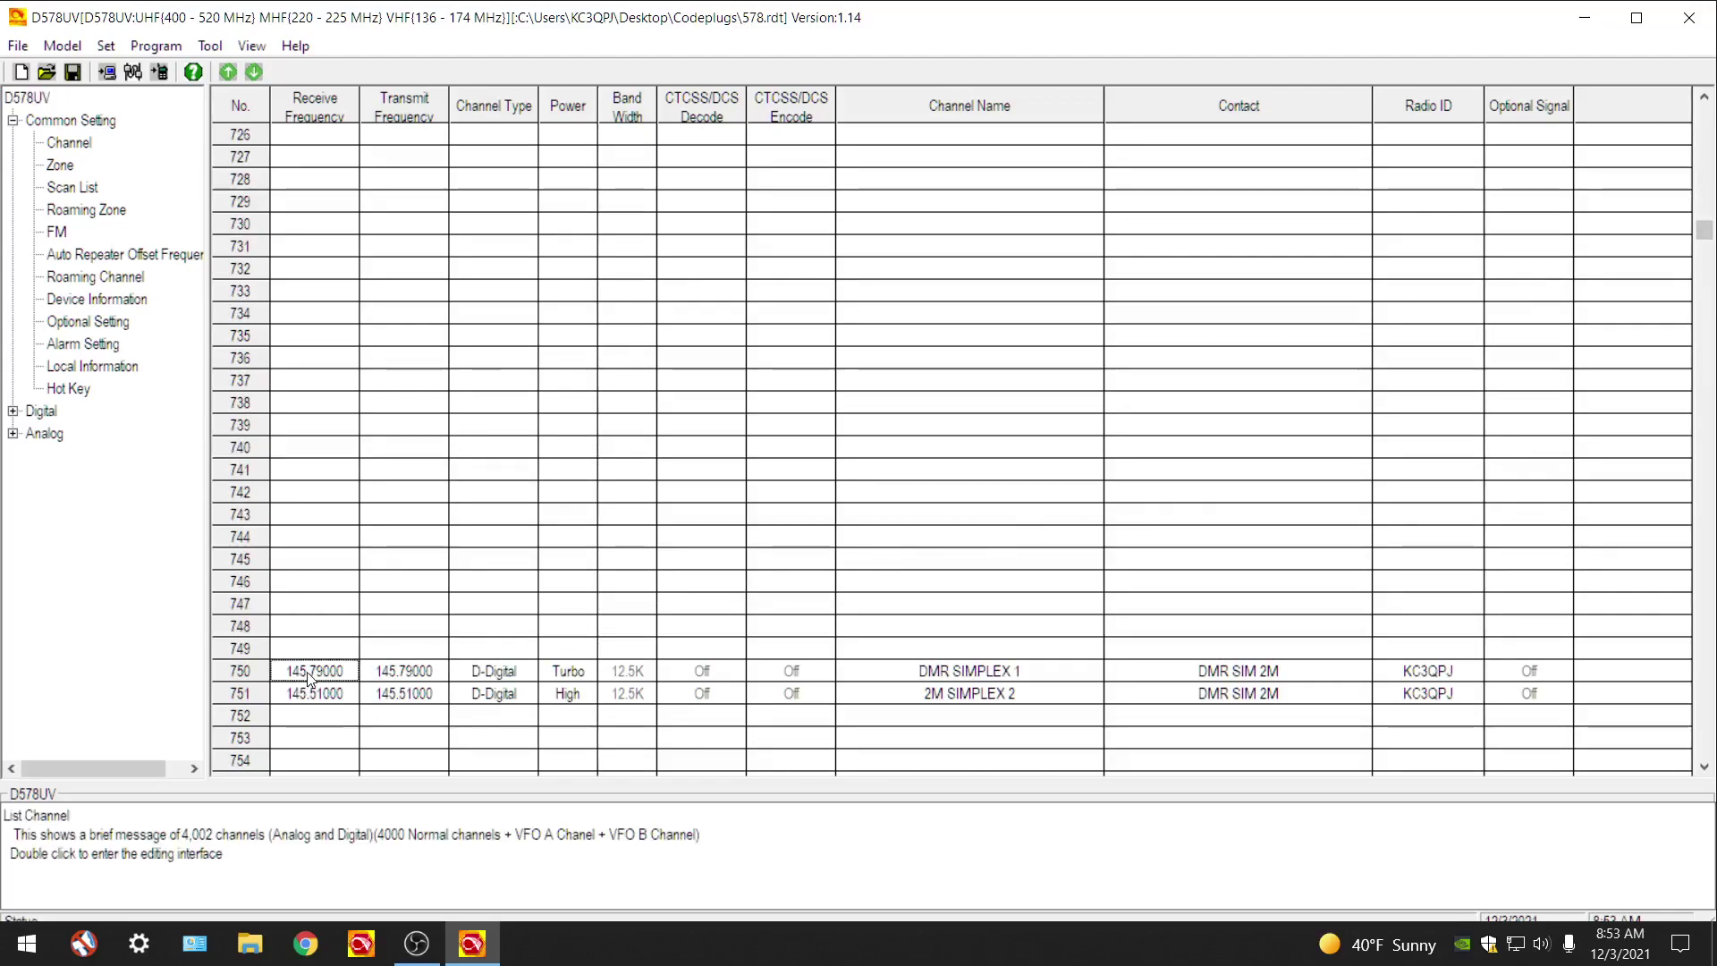
Step: Open channel 750, check that its contact is 99 Group Call, and close the edit window
double_click(313, 672)
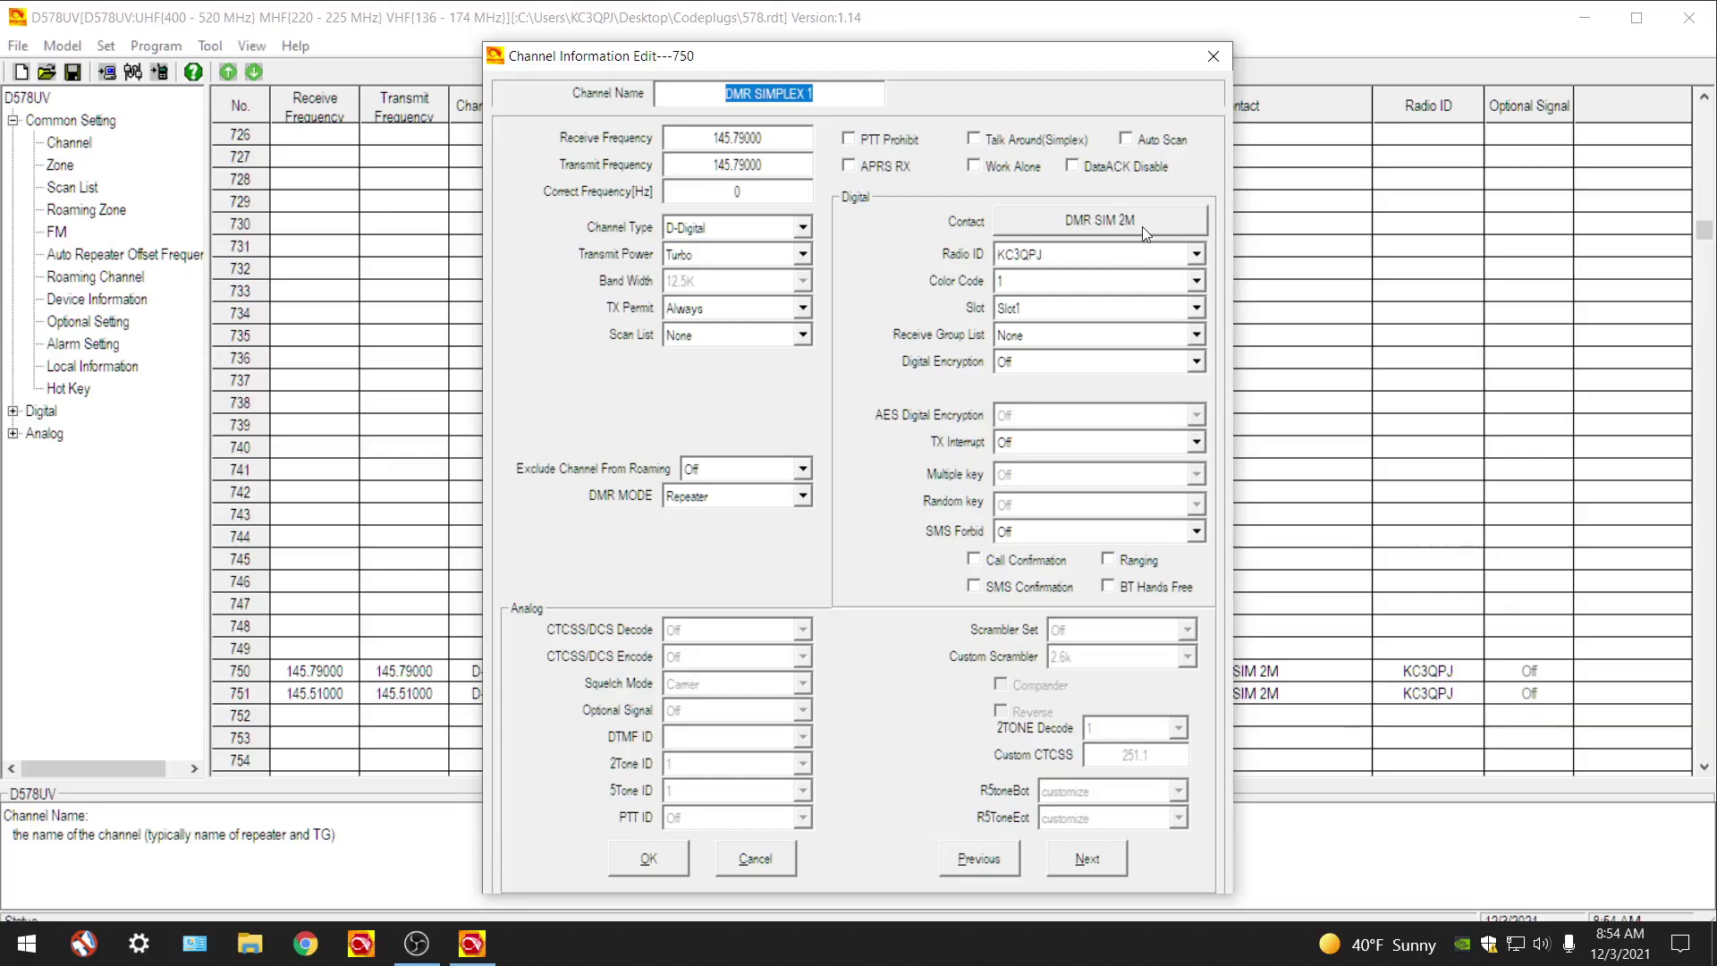
mouse_move(1142, 227)
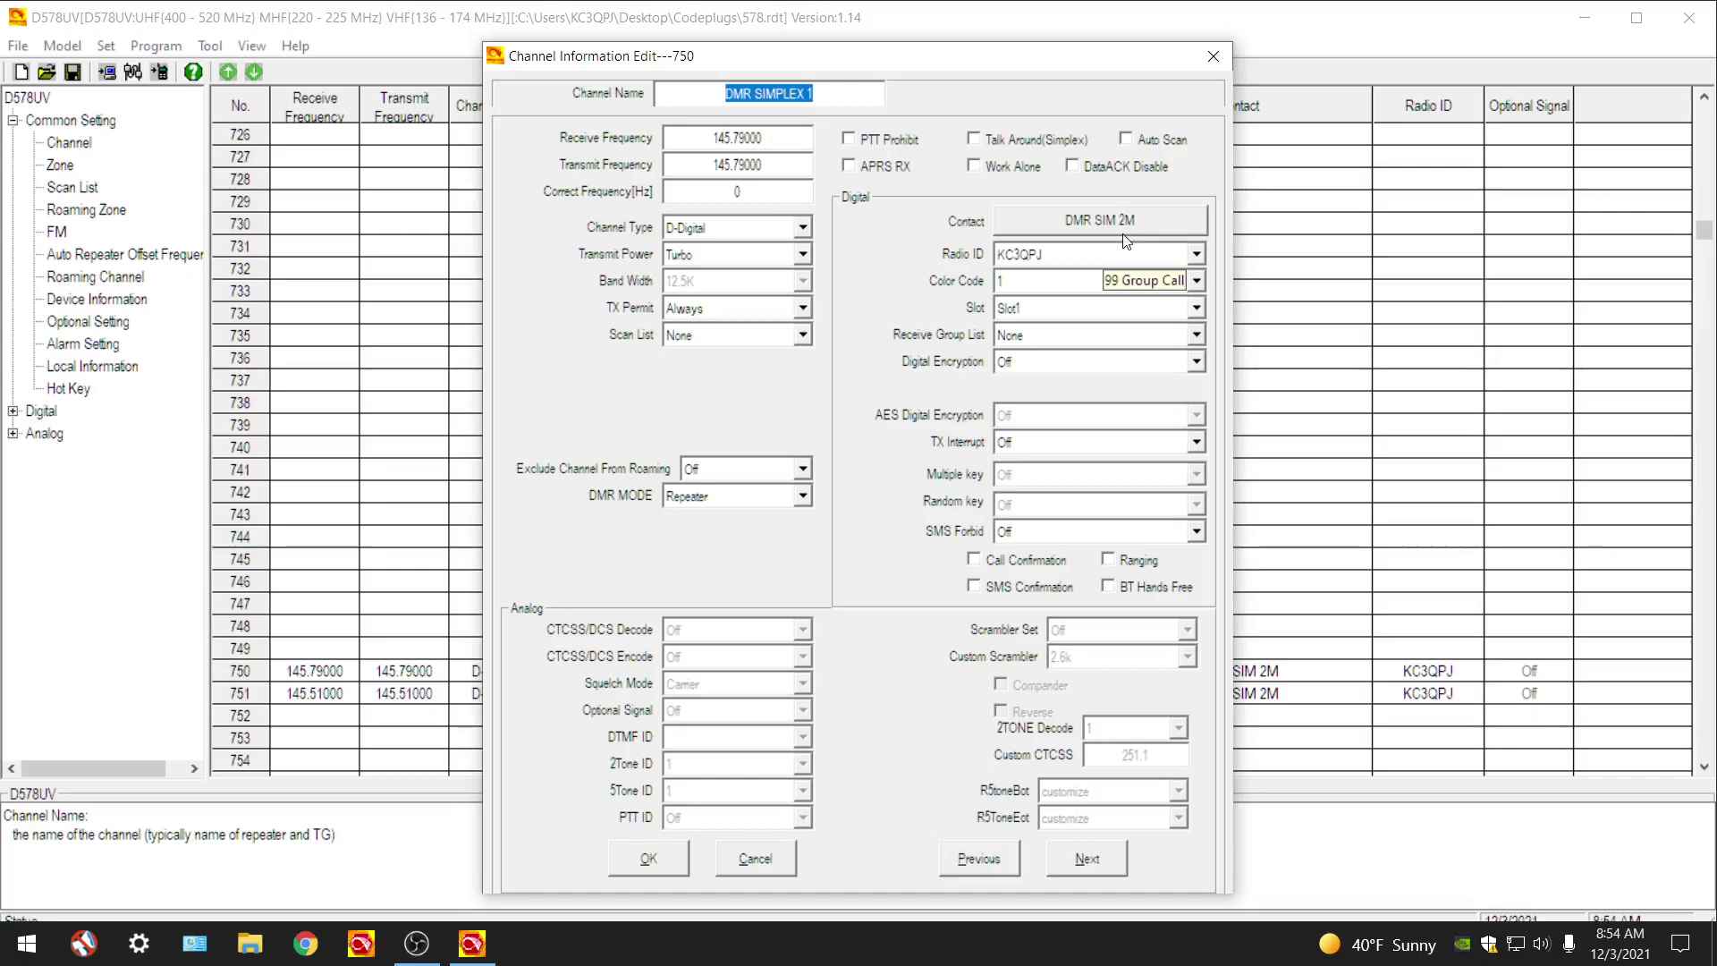
left_click(1212, 59)
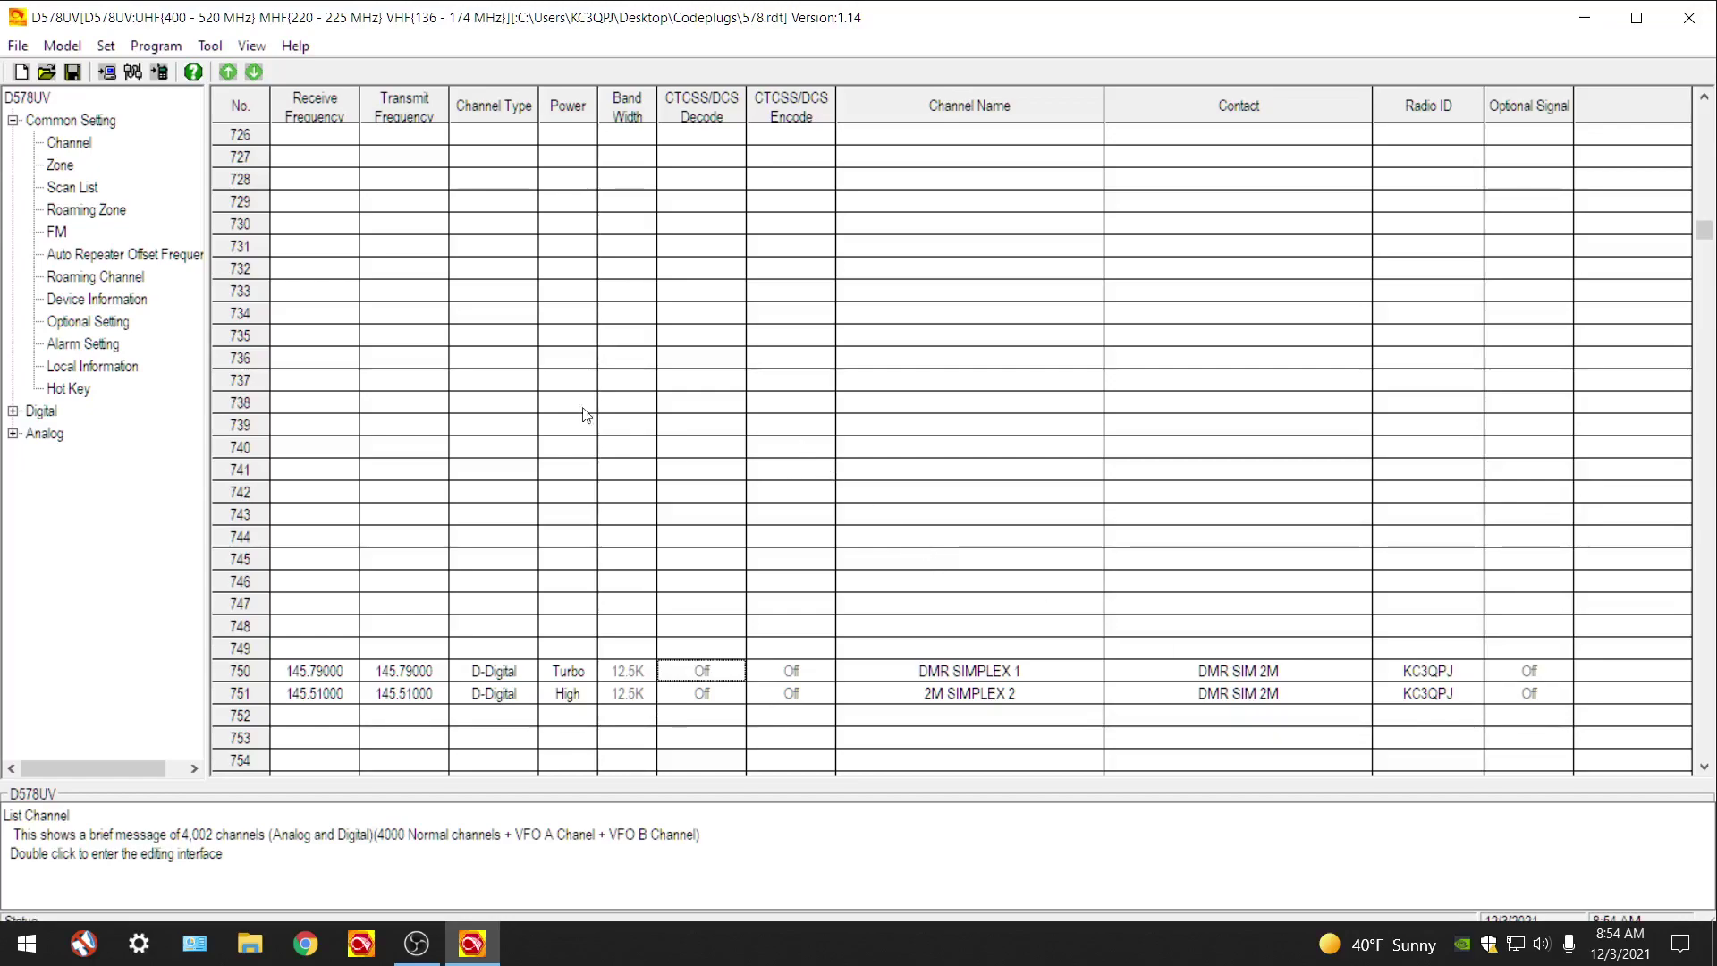
Step: Expand the Digital group and show the Contact/Talk Groups list
left_click(32, 415)
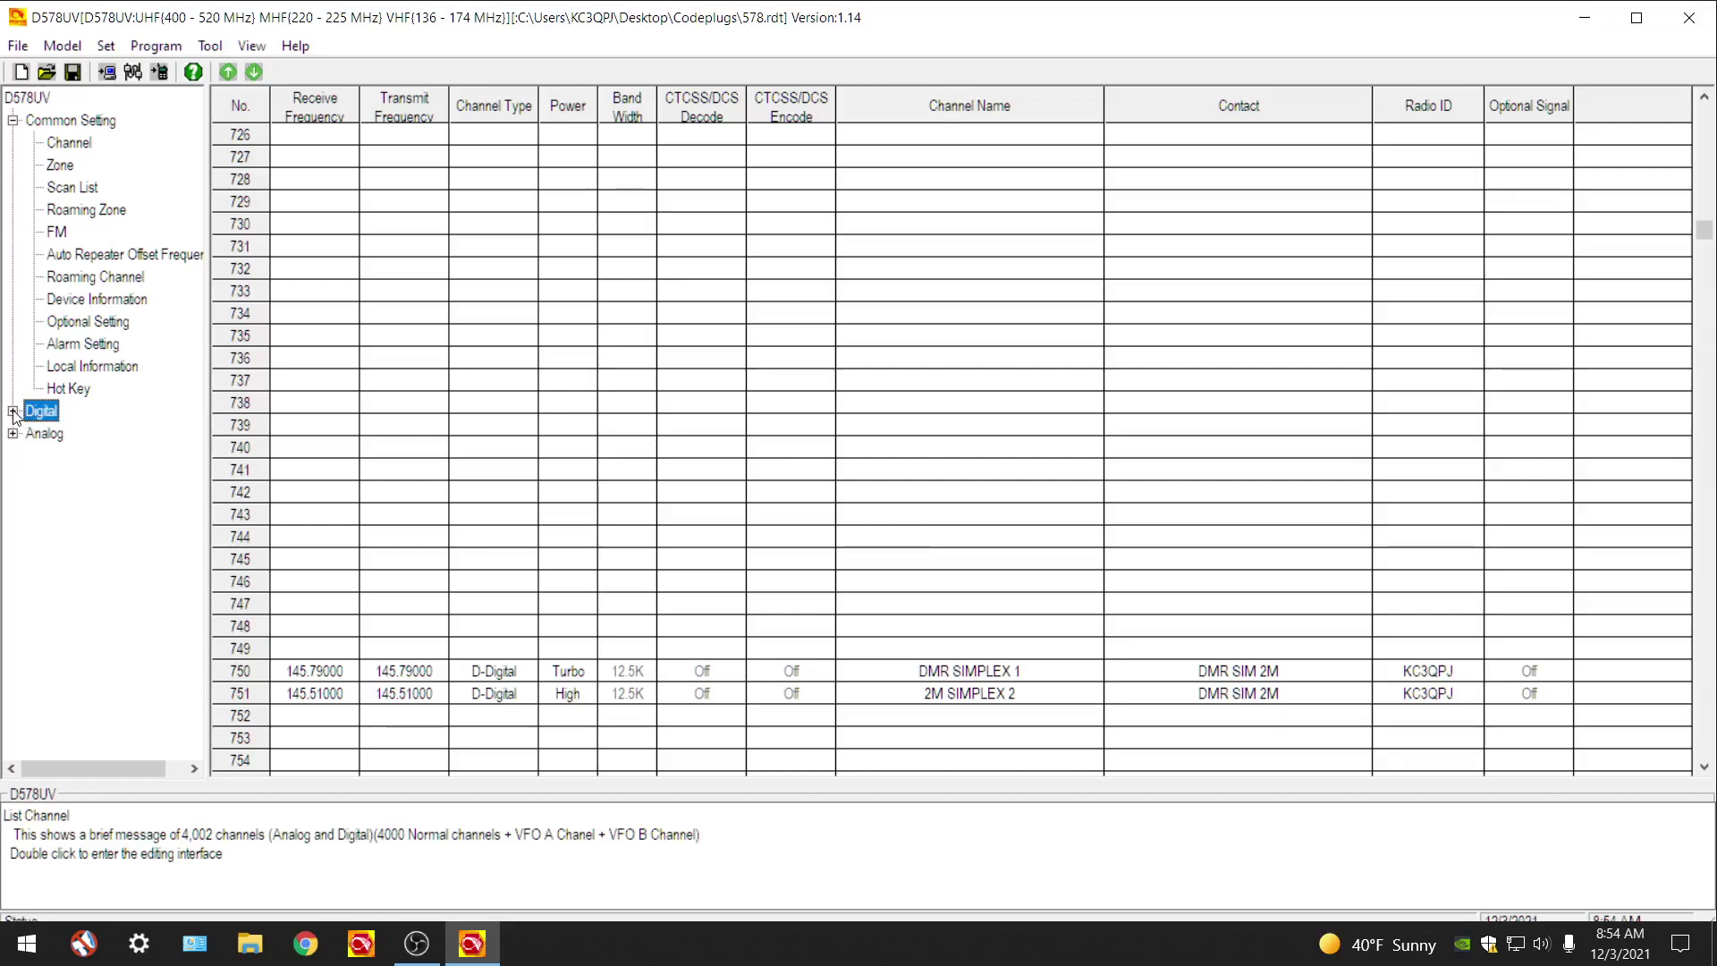
left_click(13, 411)
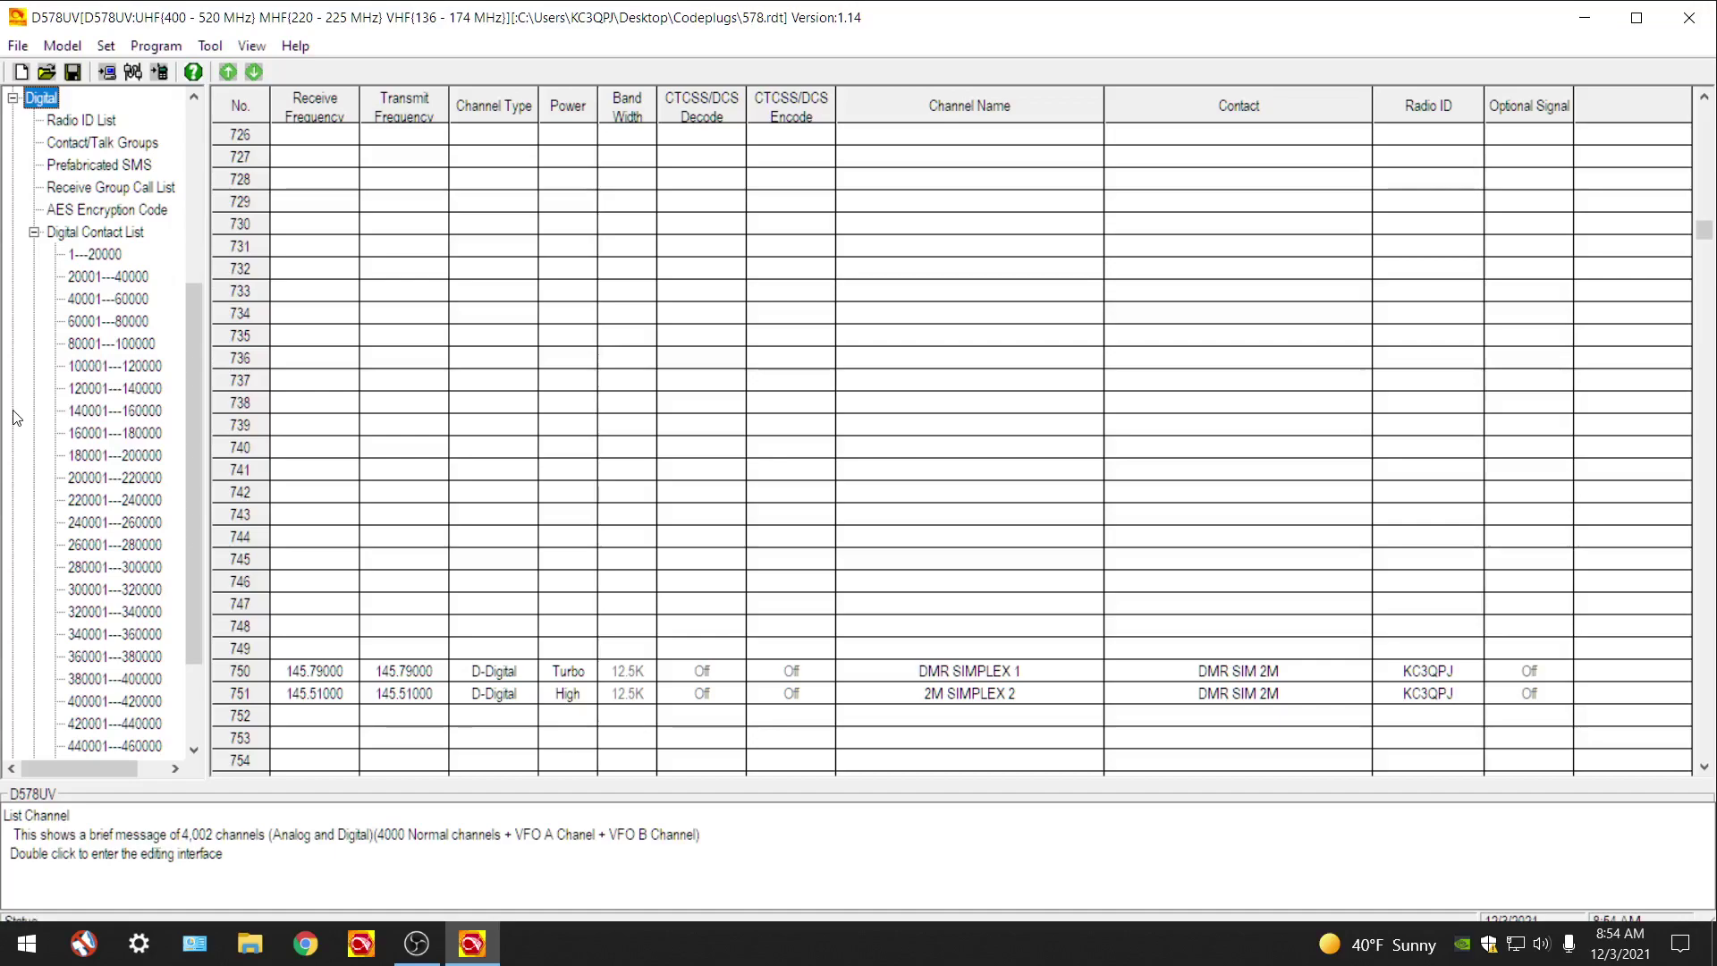
left_click(127, 143)
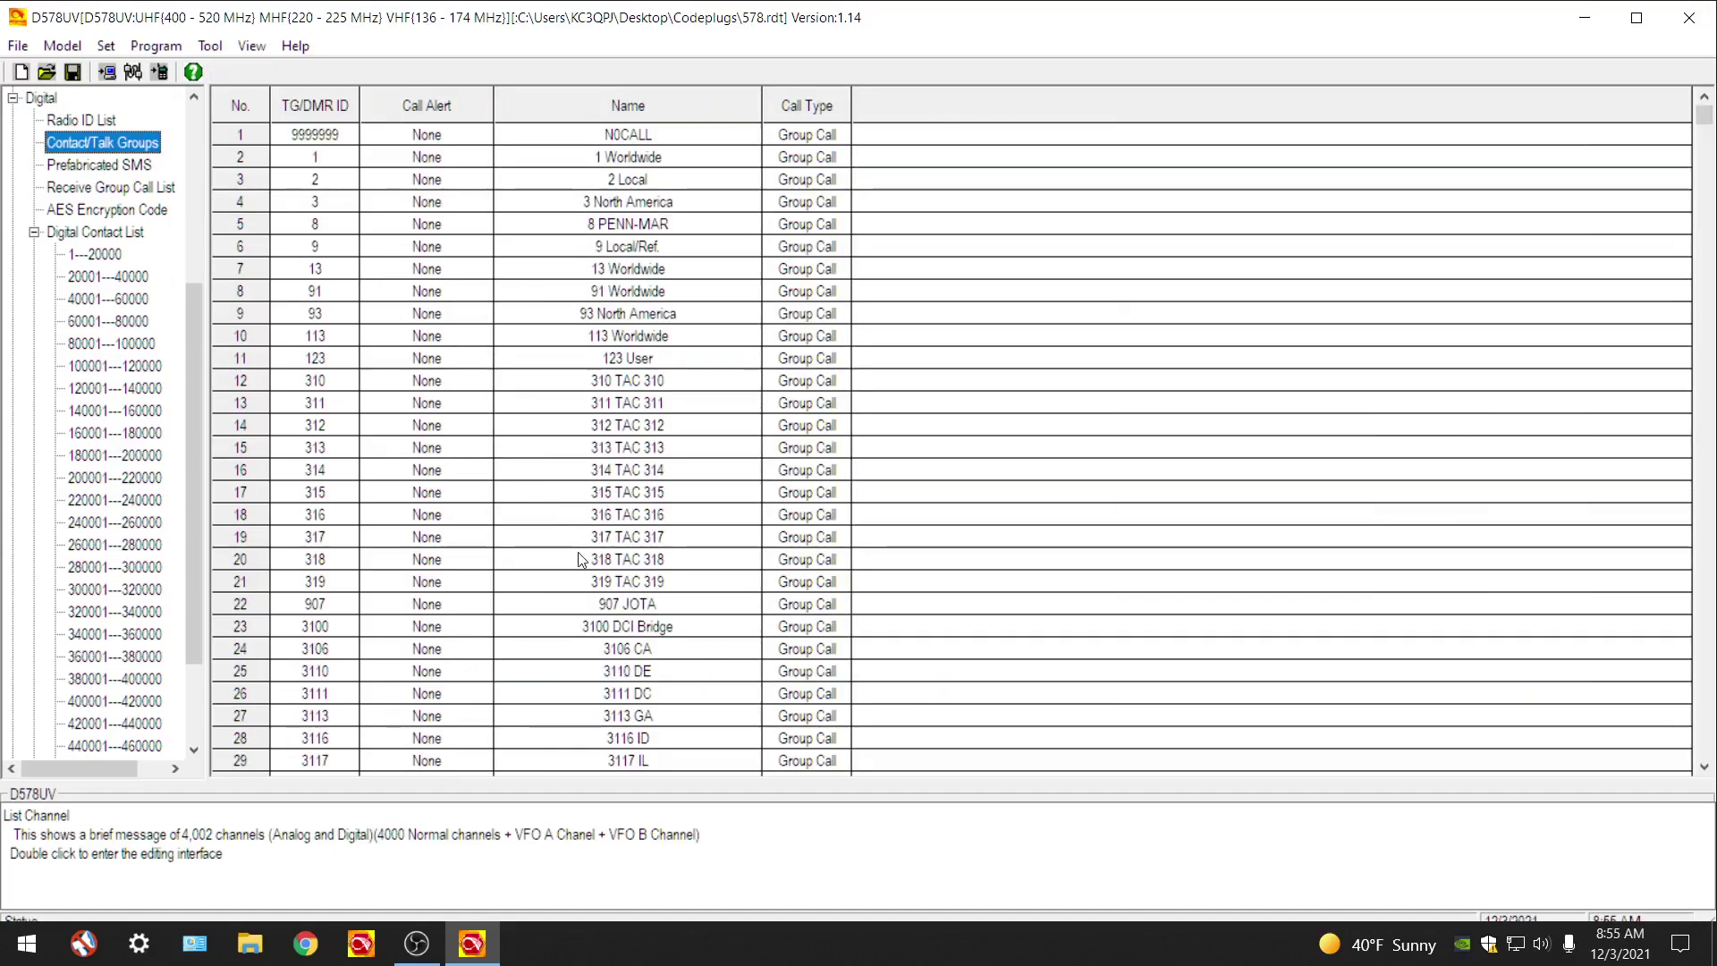
Step: Step down the talk group list past entry 187 DMR SIM 2M to the first empty row
left_click(305, 762)
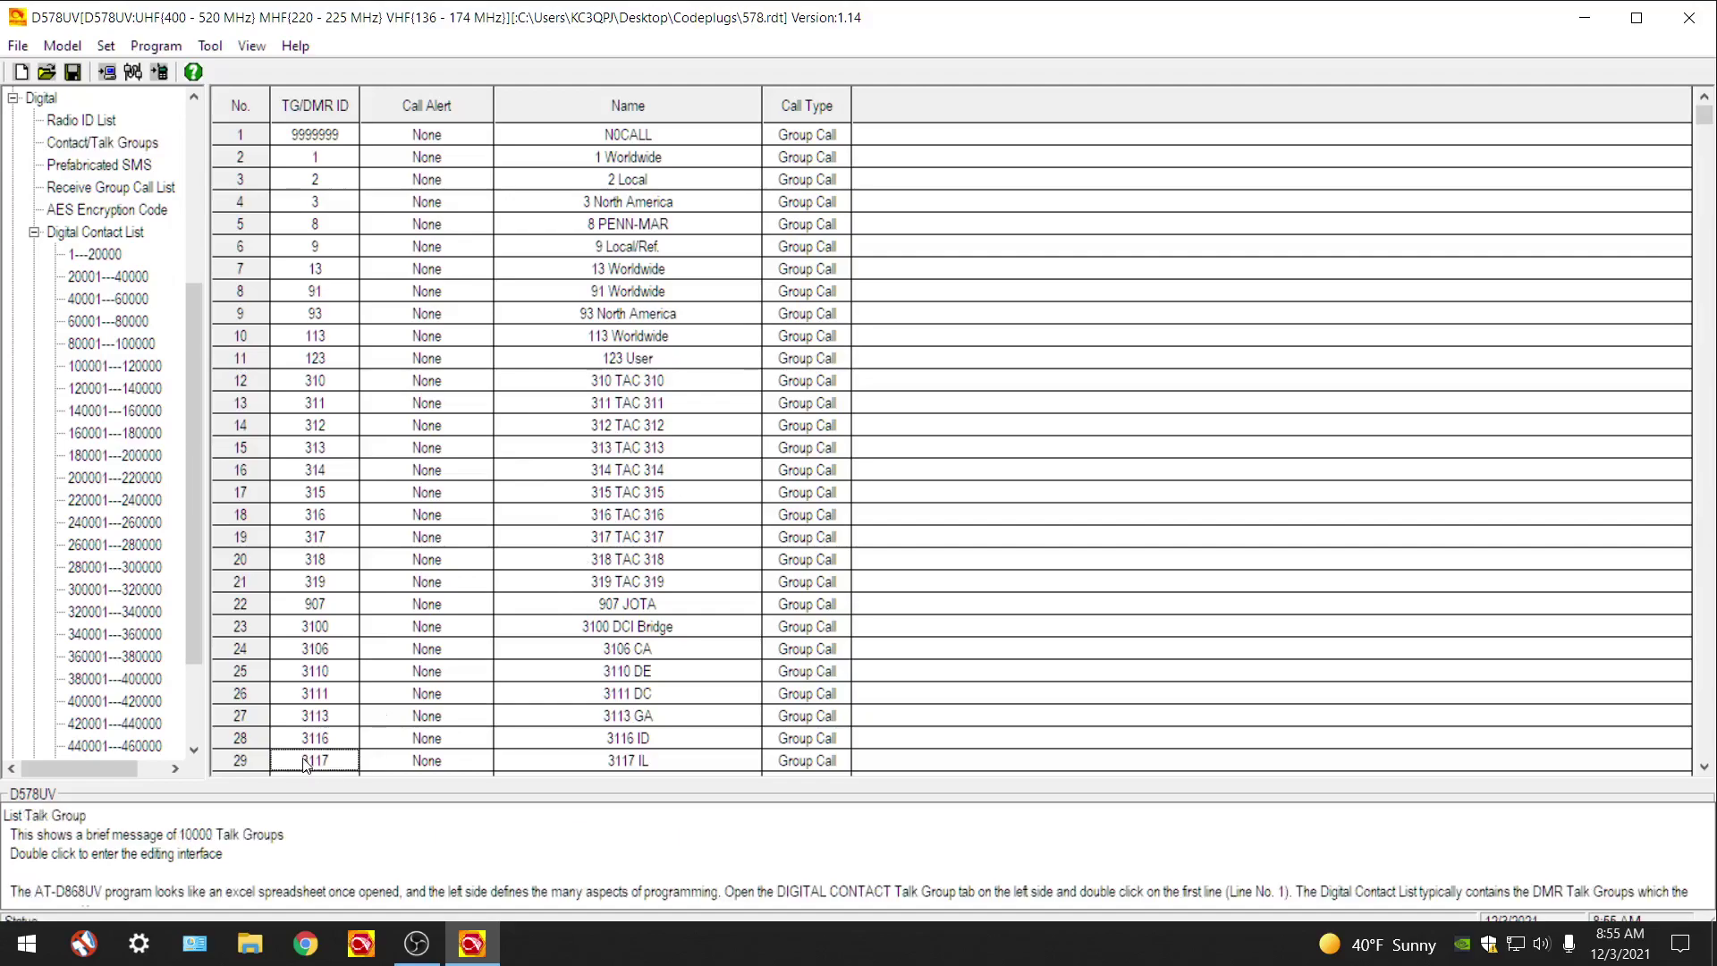
key("Down")
key("Down")
key("Down")
key("Down")
key("Down")
key("Down")
key("Down")
key("Down")
key("Down")
key("Down")
key("Down")
key("Down")
key("Down")
key("Down")
key("Down")
key("Down")
key("Down")
key("Down")
key("Down")
key("Down")
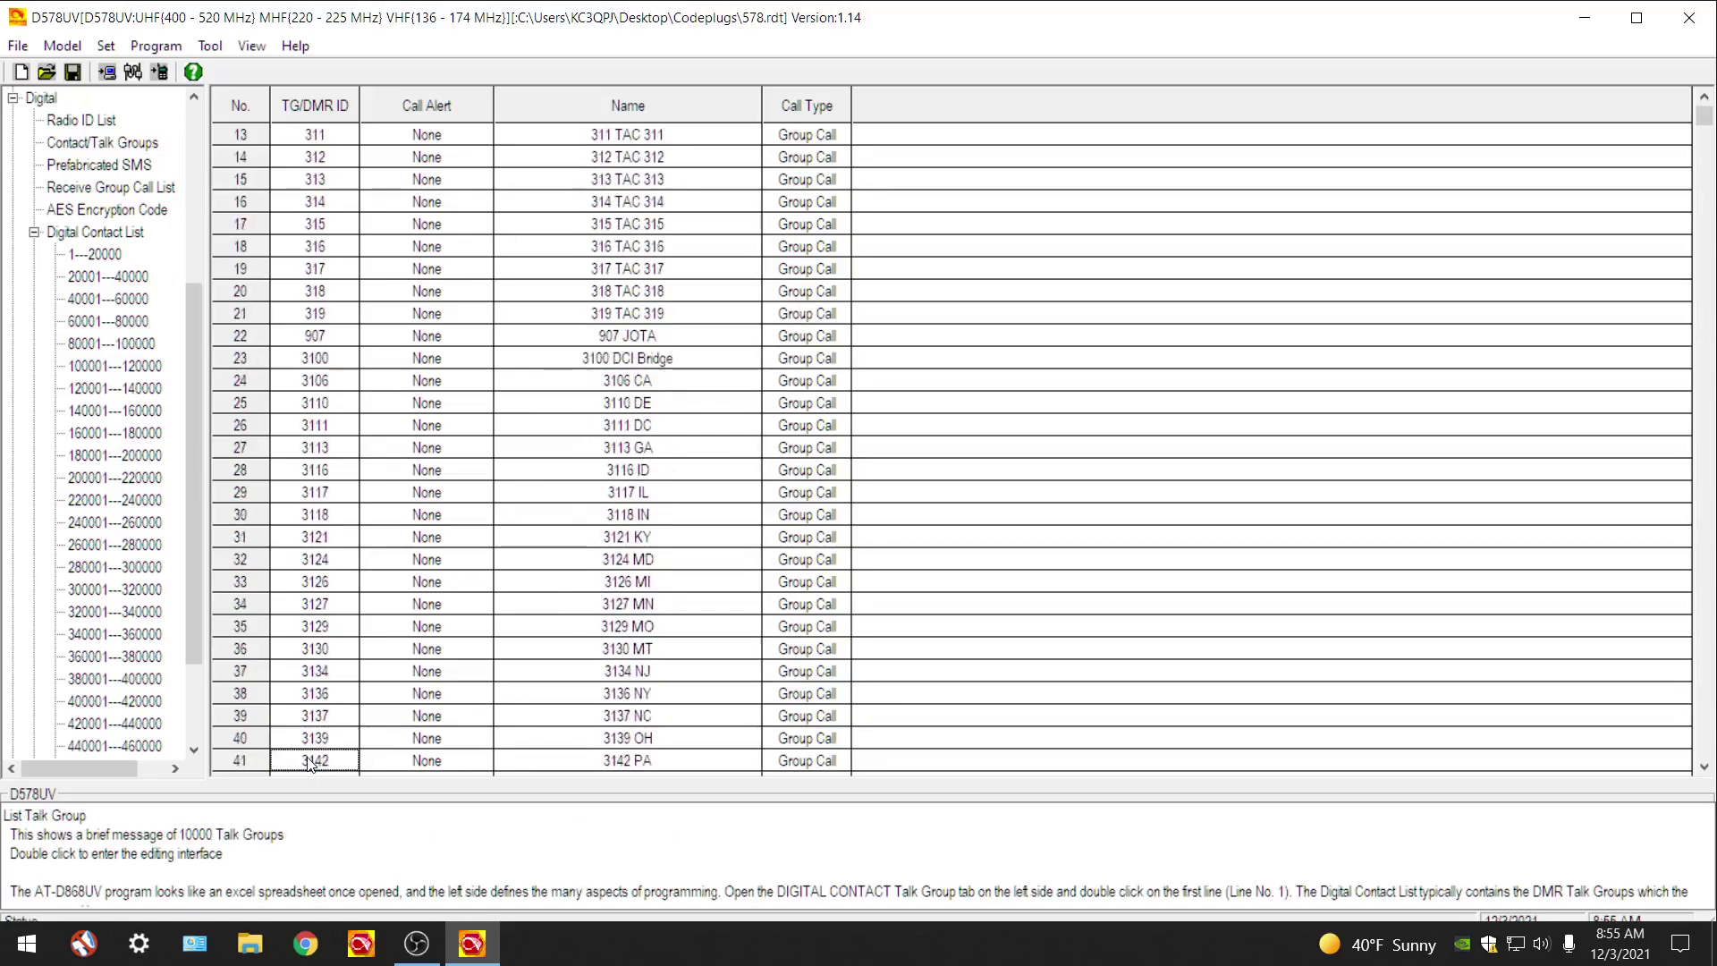
key("Down")
key("Down")
key("Down")
key("Down")
key("Down")
key("Down")
key("Down")
key("Down")
key("Down")
key("Down")
key("Down")
key("Down")
key("Down")
key("Down")
key("Down")
key("Down")
key("Down")
key("Down")
key("Down")
key("Down")
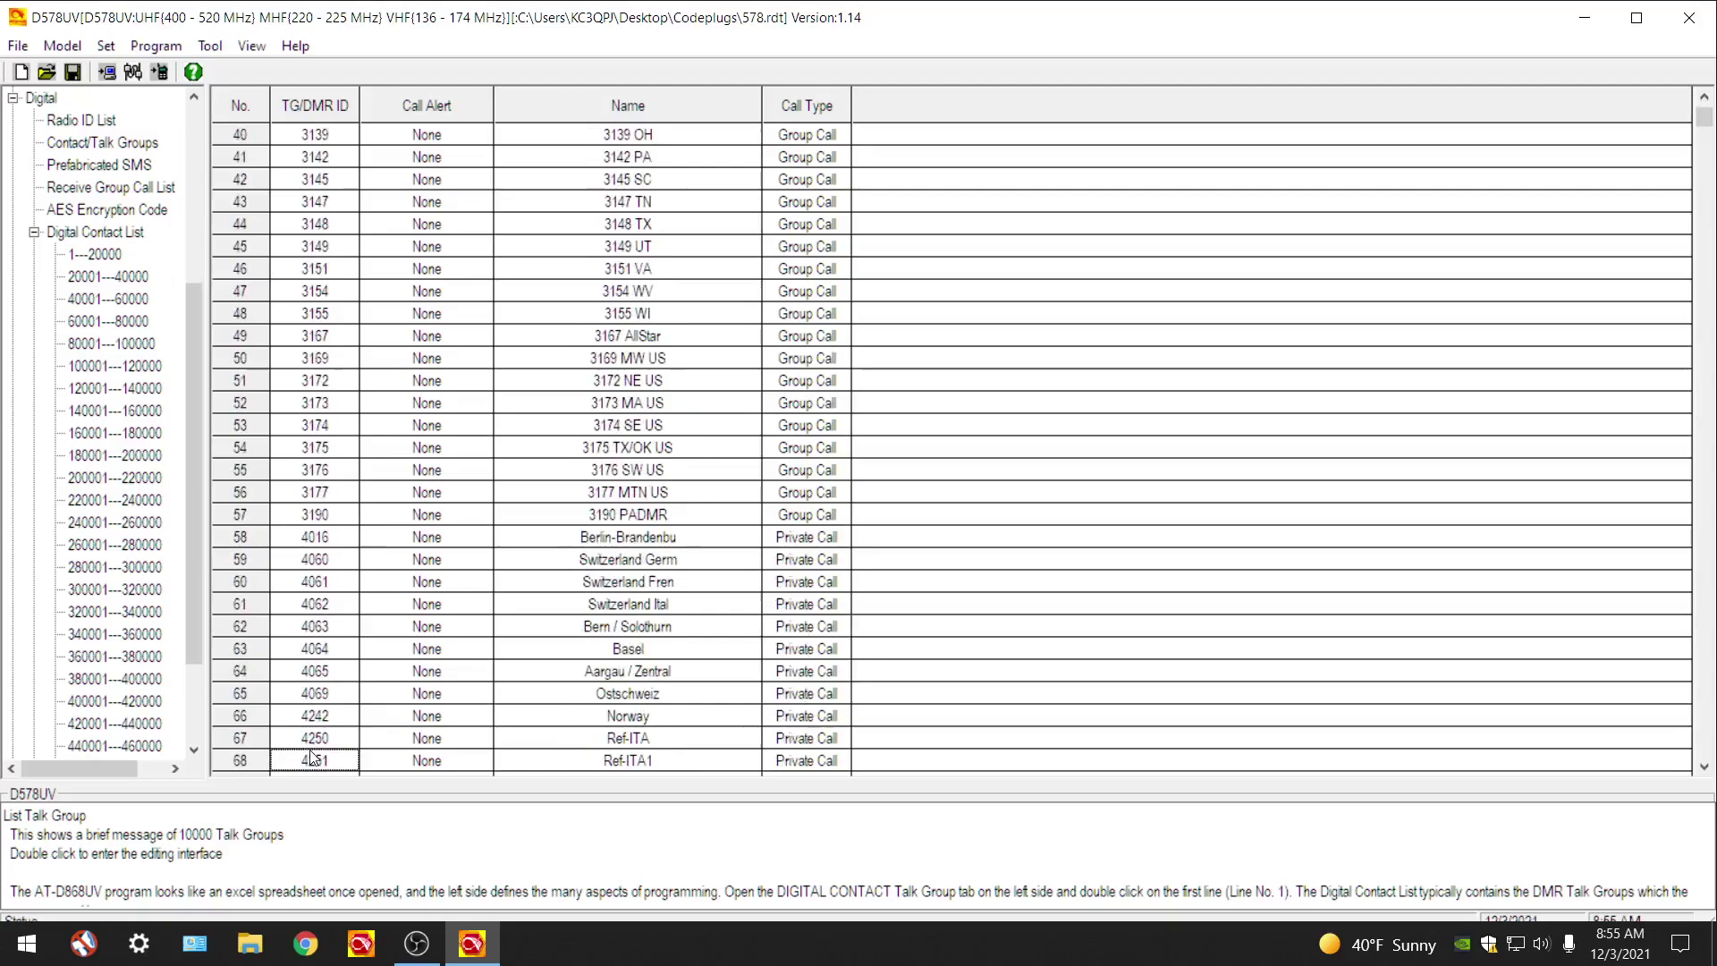
key("Down")
key("Down")
key("Down")
key("Down")
key("Down")
key("Down")
key("Down")
key("Down")
key("Down")
key("Down")
key("Down")
key("Down")
key("Down")
key("Down")
key("Down")
key("Down")
key("Down")
key("Down")
key("Down")
key("Down")
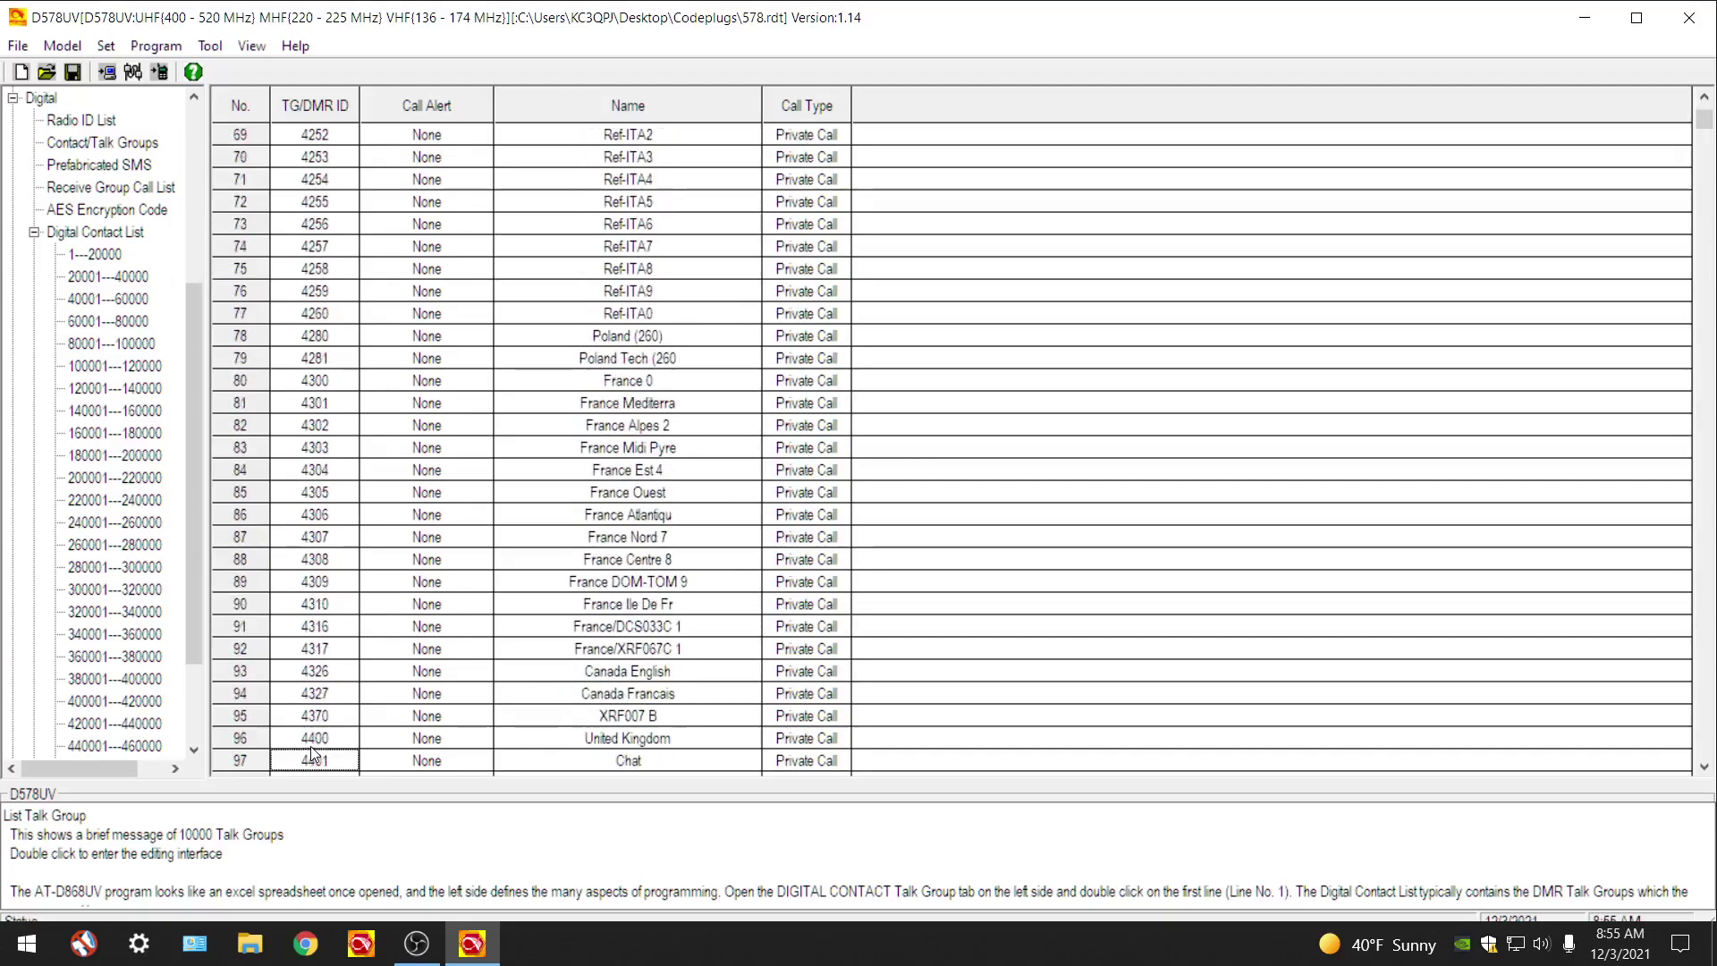
key("Down")
key("Down")
key("Down")
key("Down")
key("Down")
key("Down")
key("Down")
key("Down")
key("Down")
key("Down")
key("Down")
key("Down")
key("Down")
key("Down")
key("Down")
key("Down")
key("Down")
key("Down")
key("Down")
key("Down")
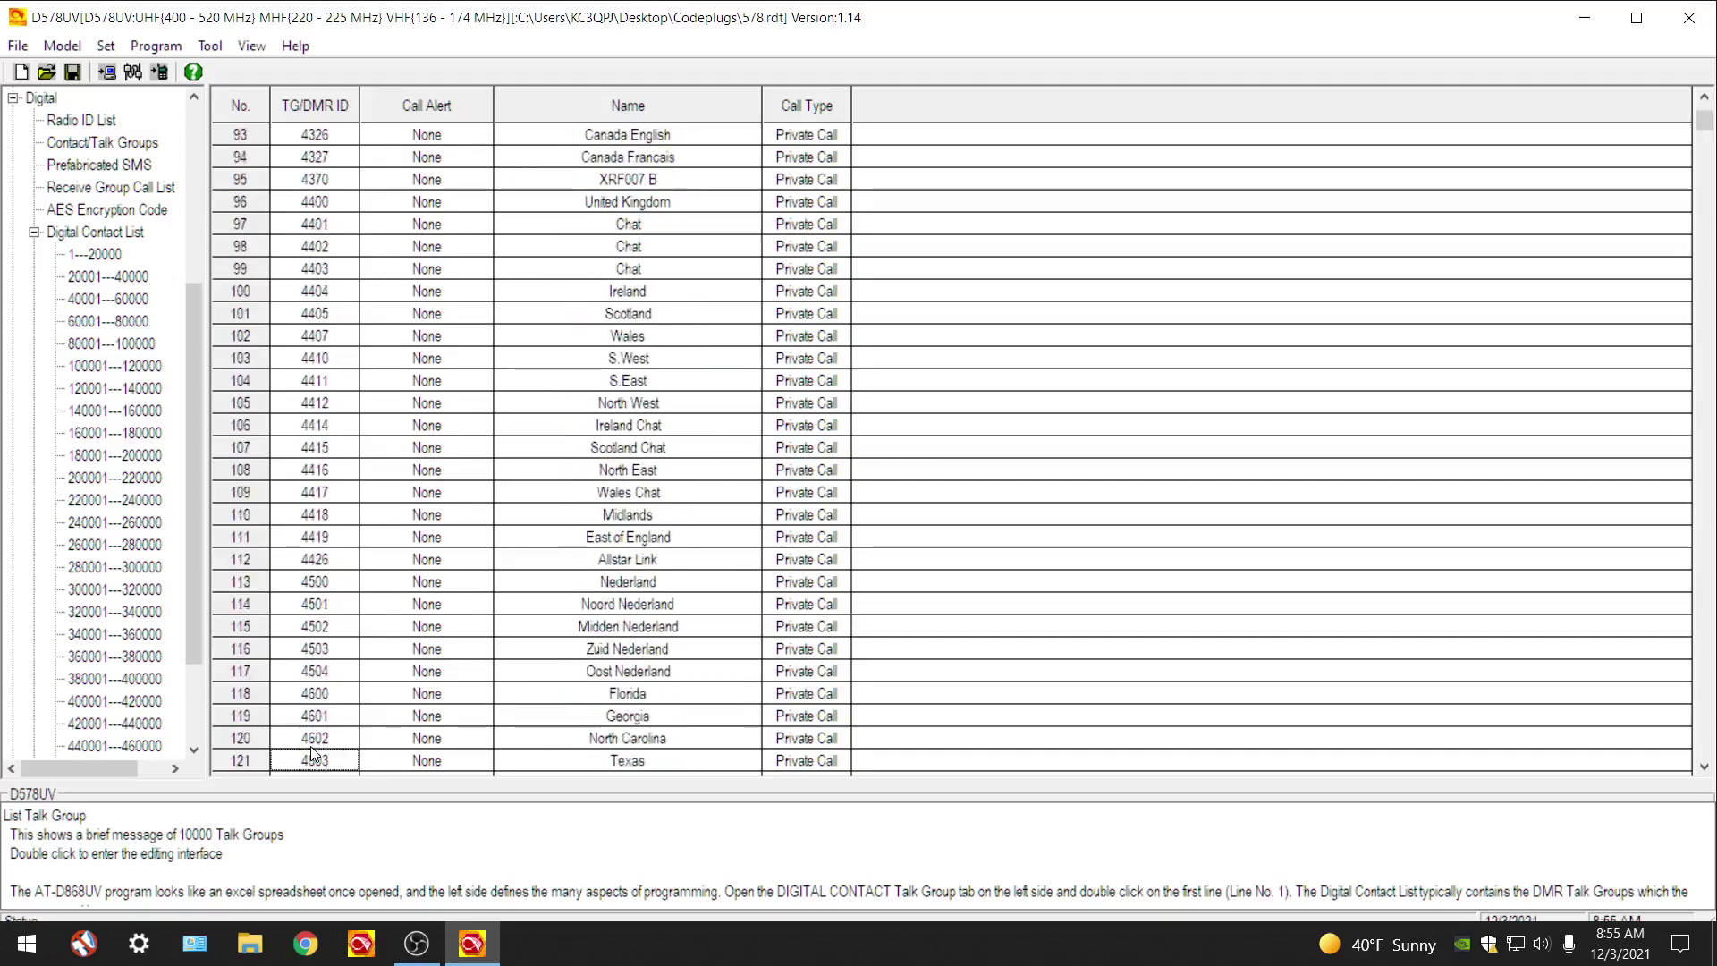
key("Down")
key("Down")
key("Down")
key("Down")
key("Down")
key("Down")
key("Down")
key("Down")
key("Down")
key("Down")
key("Down")
key("Down")
key("Down")
key("Down")
key("Down")
key("Down")
key("Down")
key("Down")
key("Down")
key("Down")
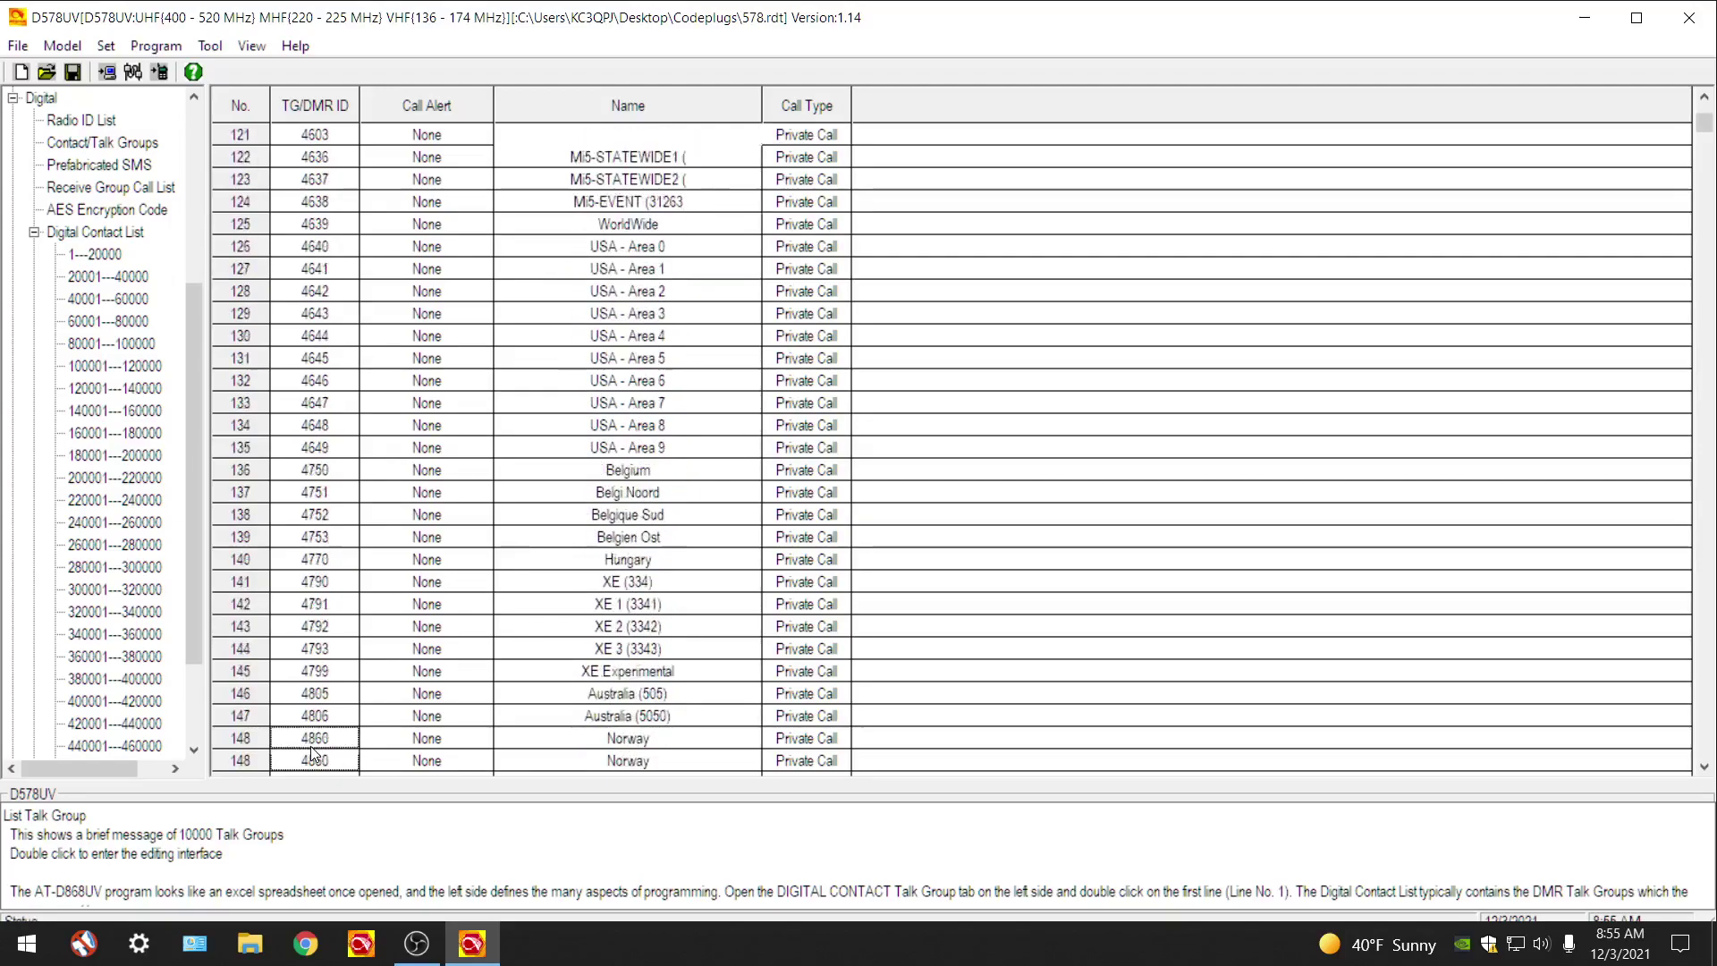
key("Down")
key("Down")
key("Down")
key("Down")
key("Down")
key("Down")
key("Down")
key("Down")
key("Down")
key("Down")
key("Down")
key("Down")
key("Down")
key("Down")
key("Down")
key("Down")
key("Down")
key("Down")
key("Down")
key("Down")
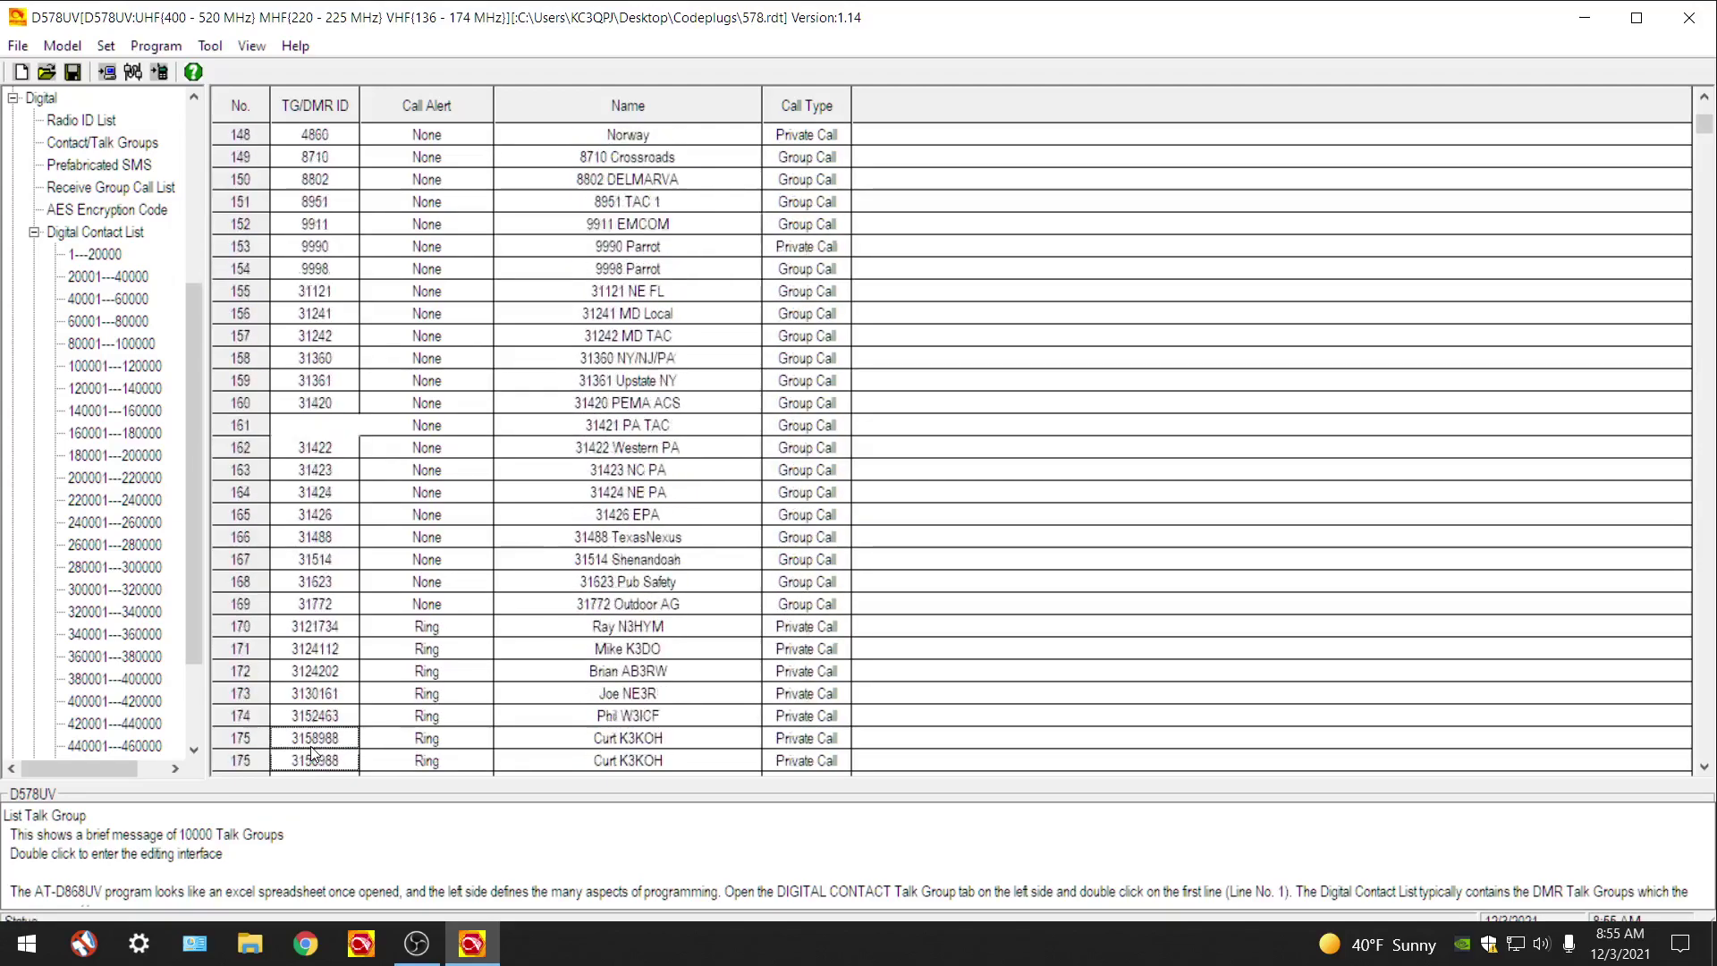
key("Down")
key("Down")
key("Down")
key("Down")
key("Down")
key("Down")
key("Down")
key("Down")
key("Down")
key("Down")
key("Down")
key("Down")
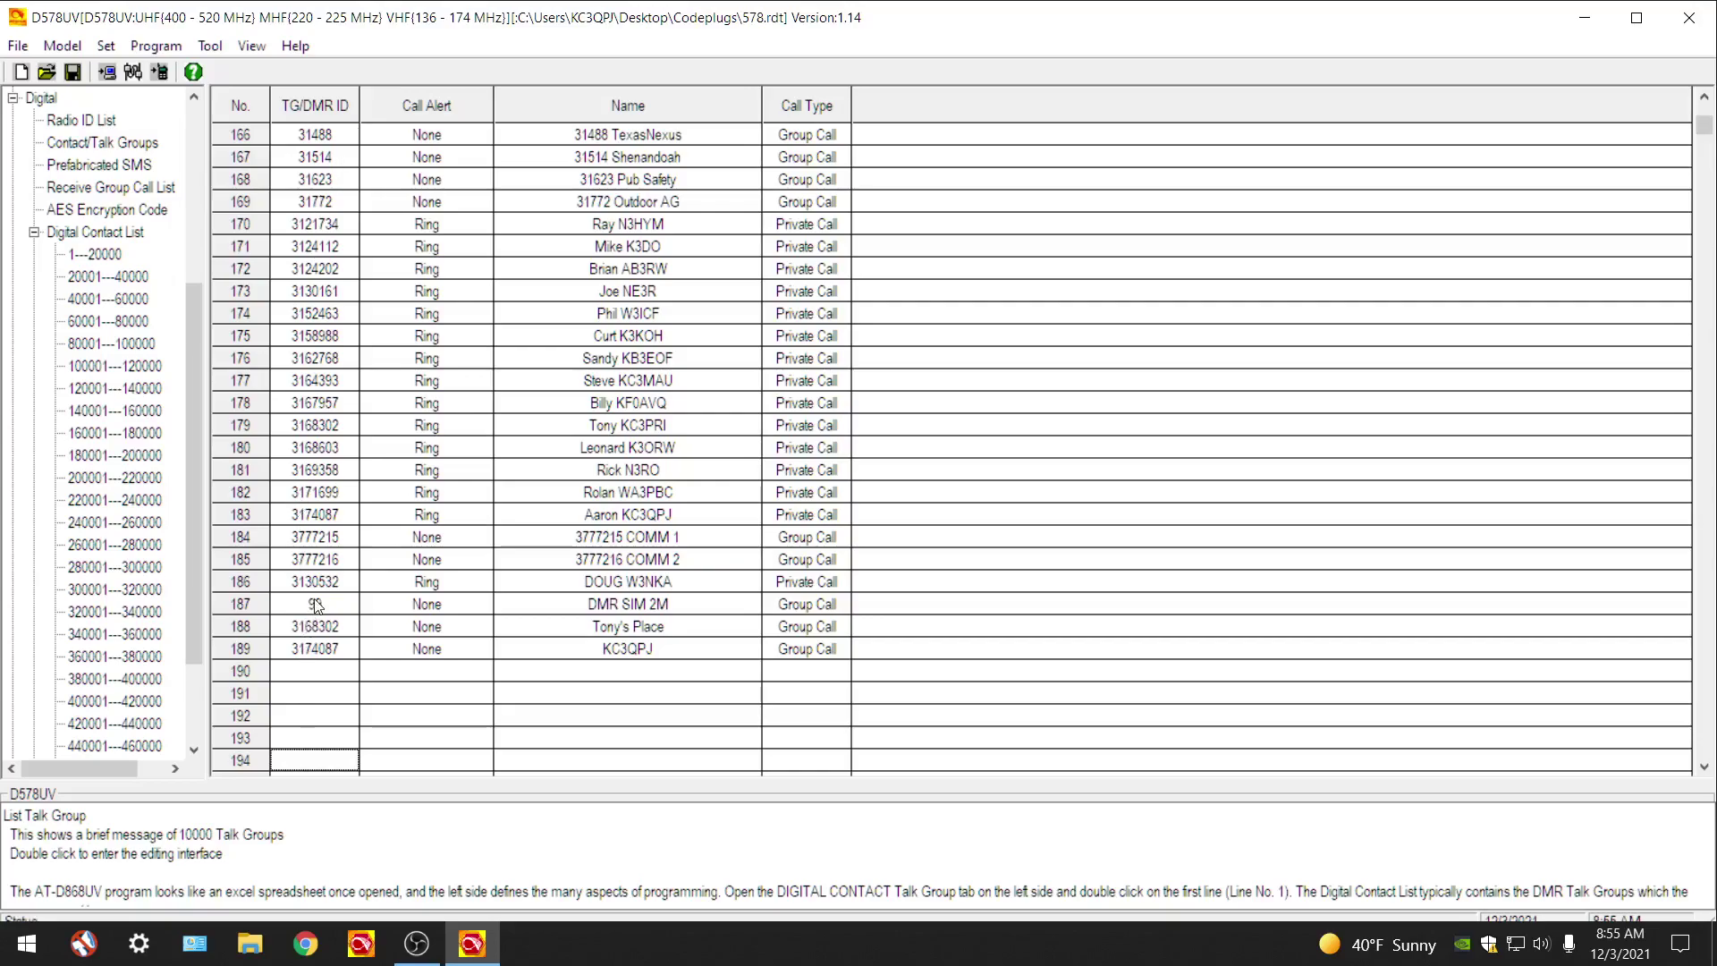
Step: Open empty contact row 190 and close its edit dialog without saving
left_click(300, 680)
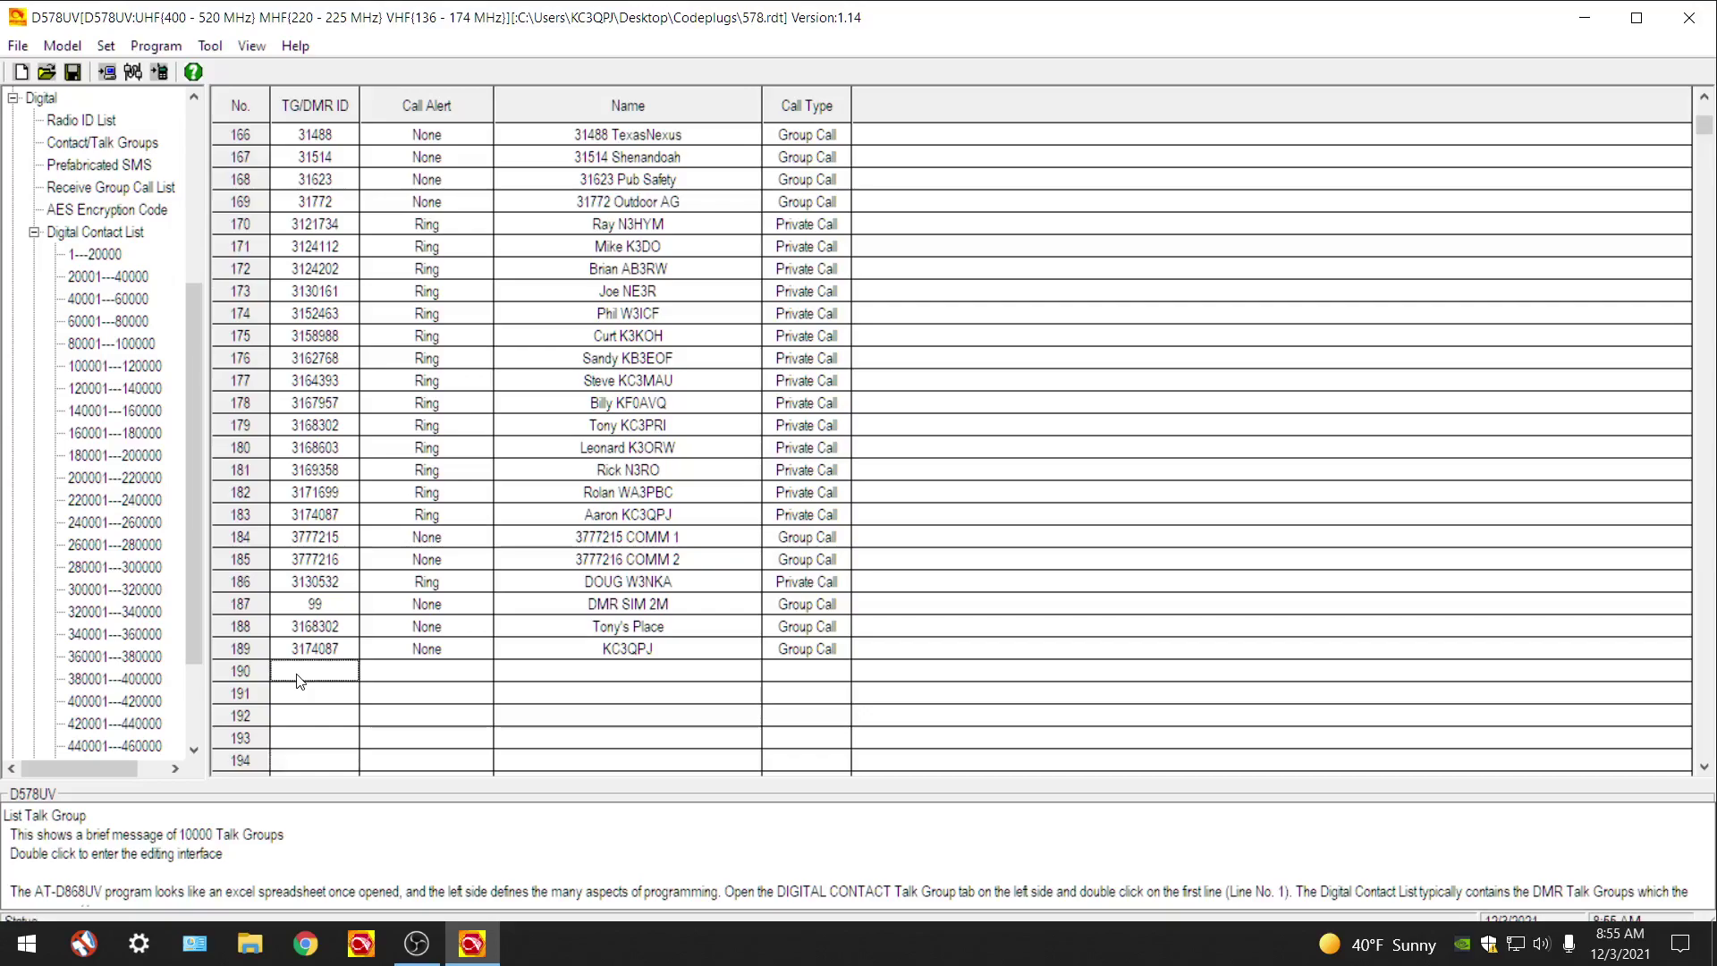
double_click(299, 680)
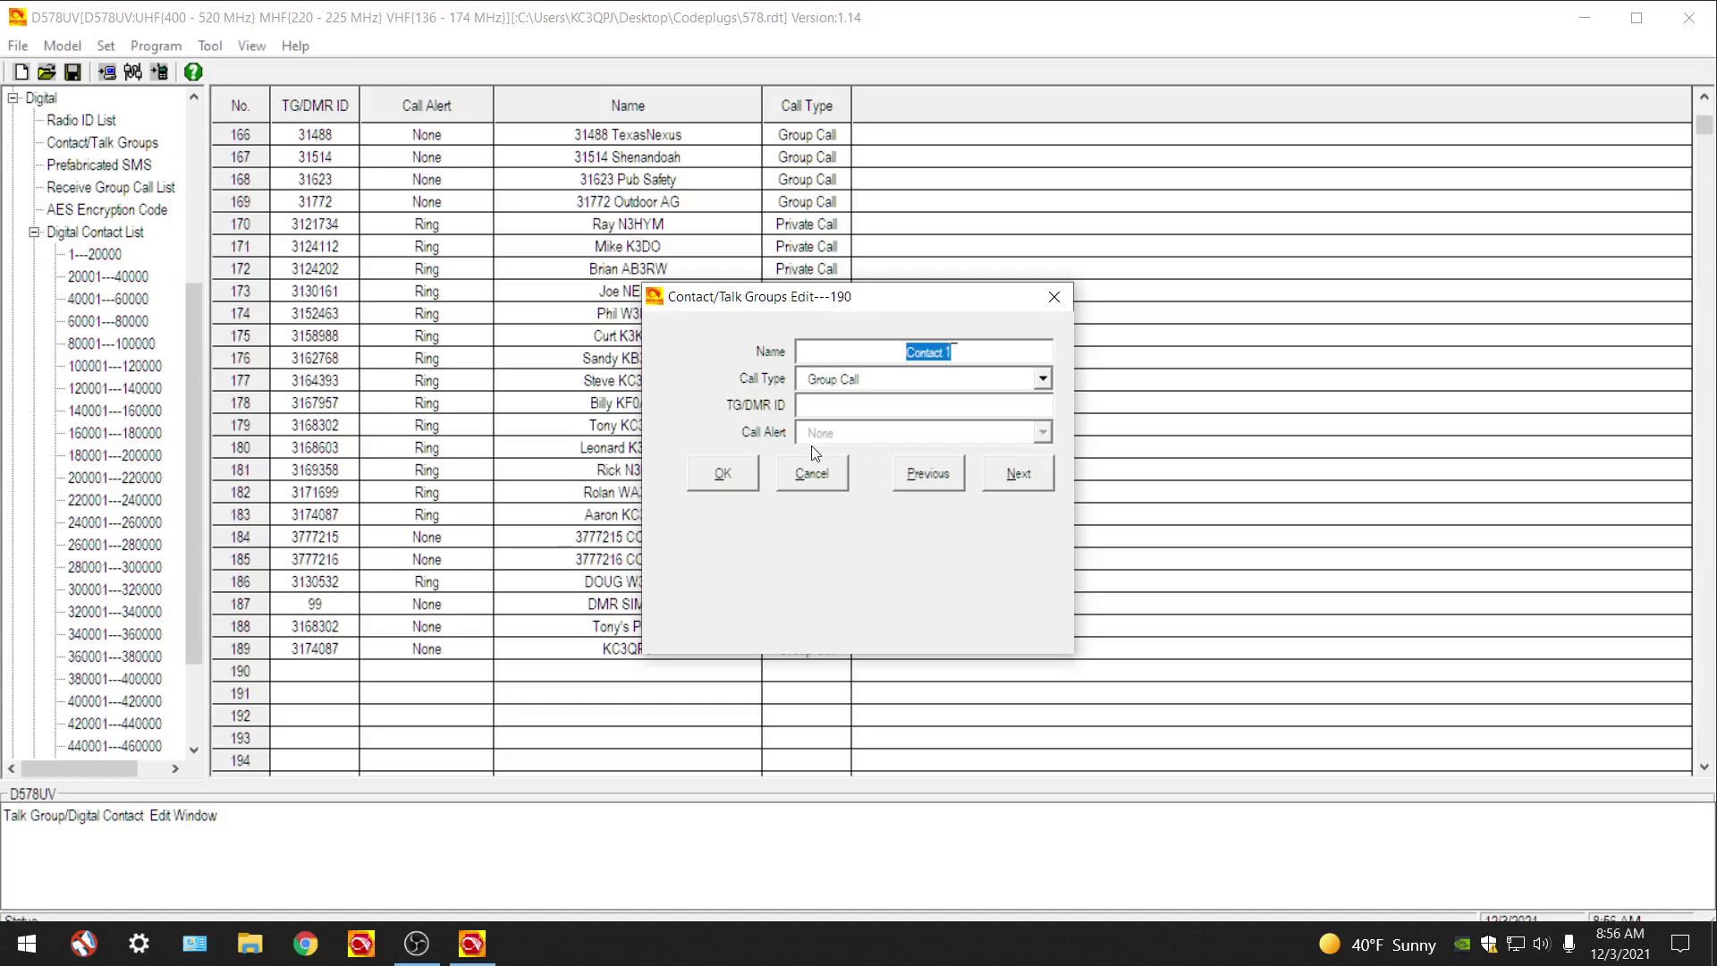
left_click(1055, 295)
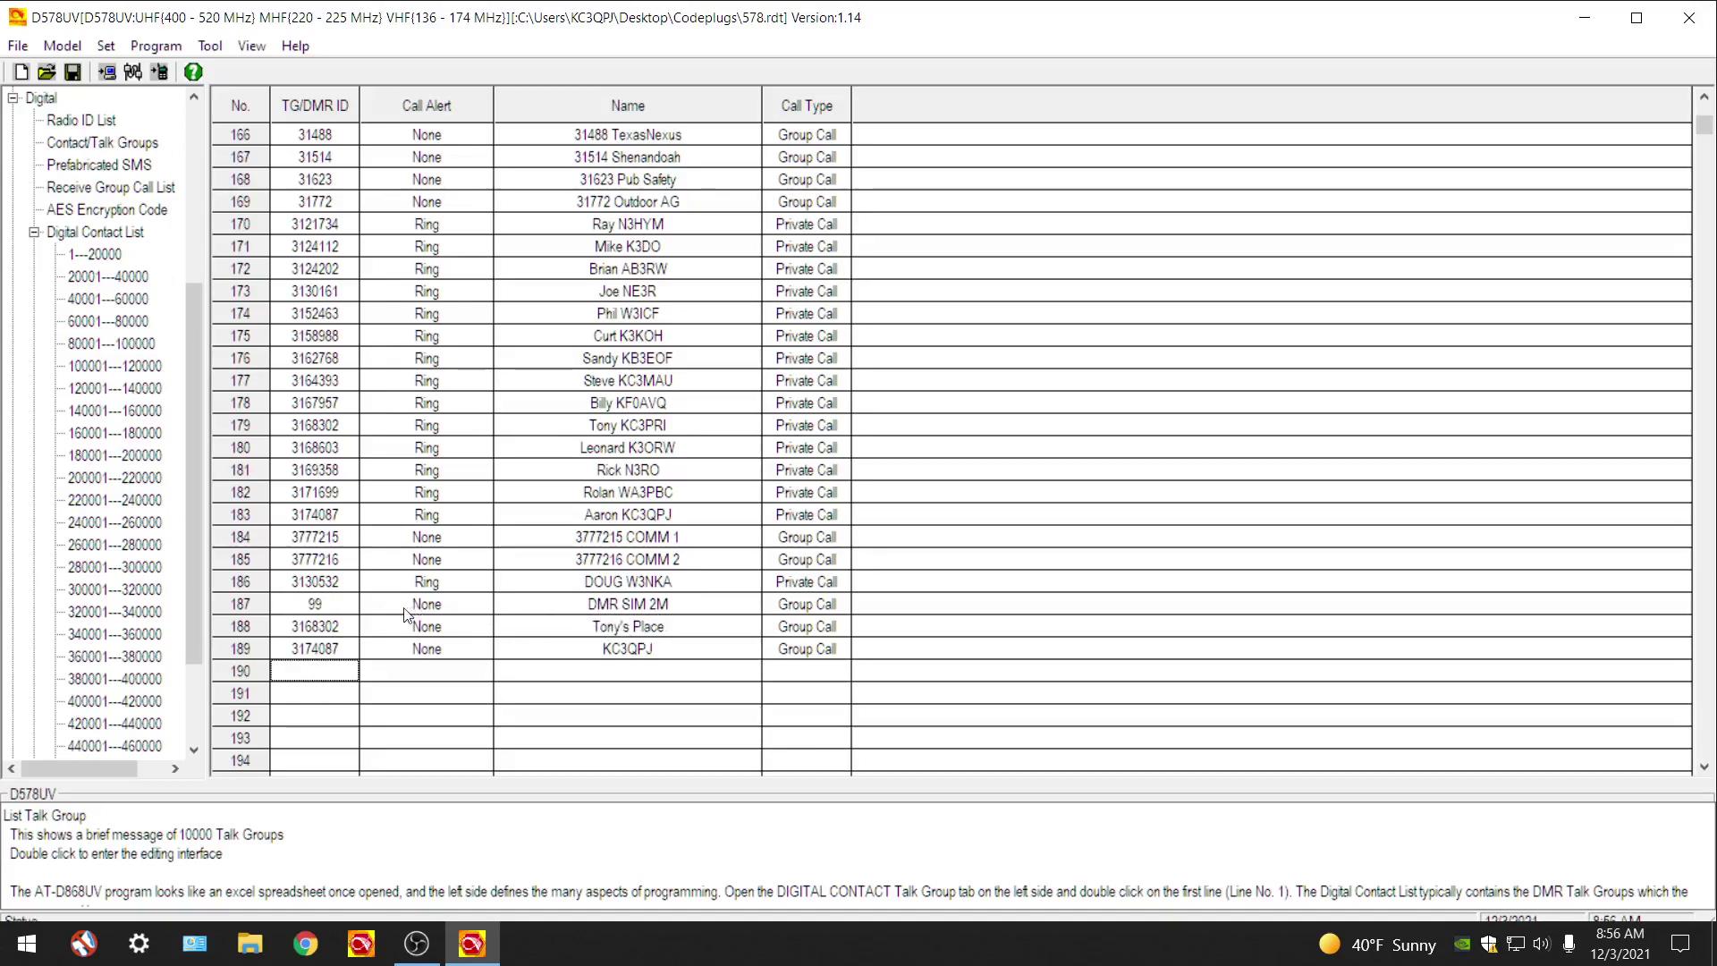
Step: Rename contact 187 (ID 99) from DMR SIM 2M to SIMPLEX and confirm with OK
double_click(324, 607)
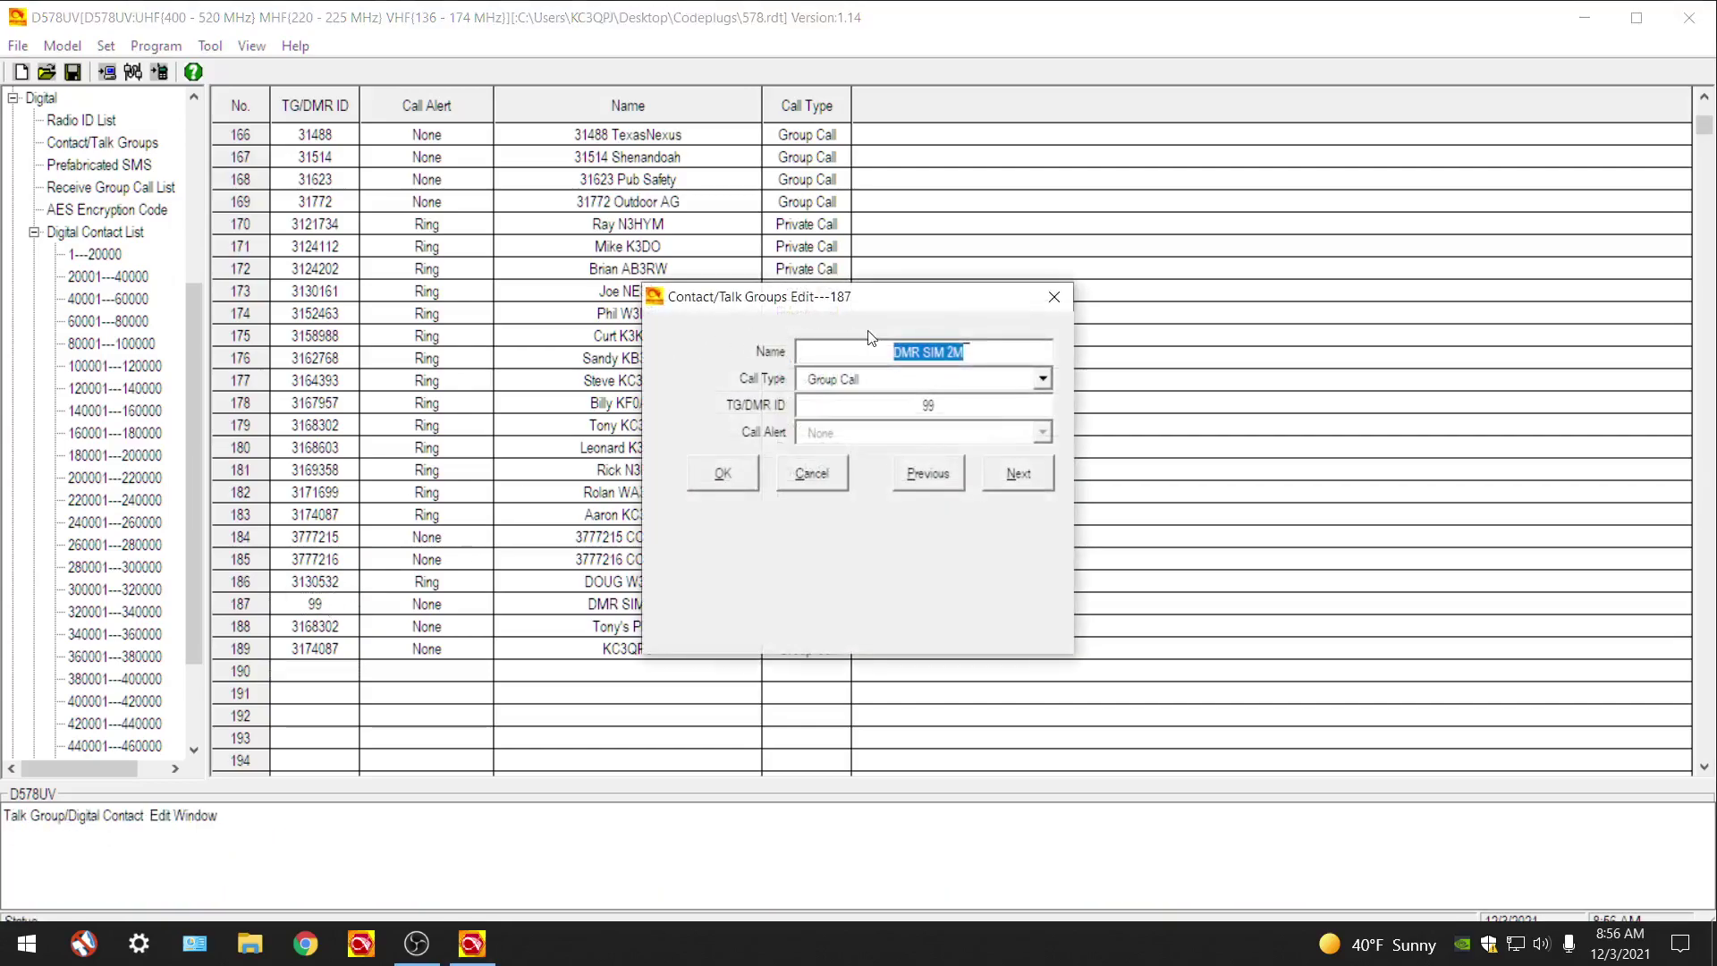
left_click(1001, 354)
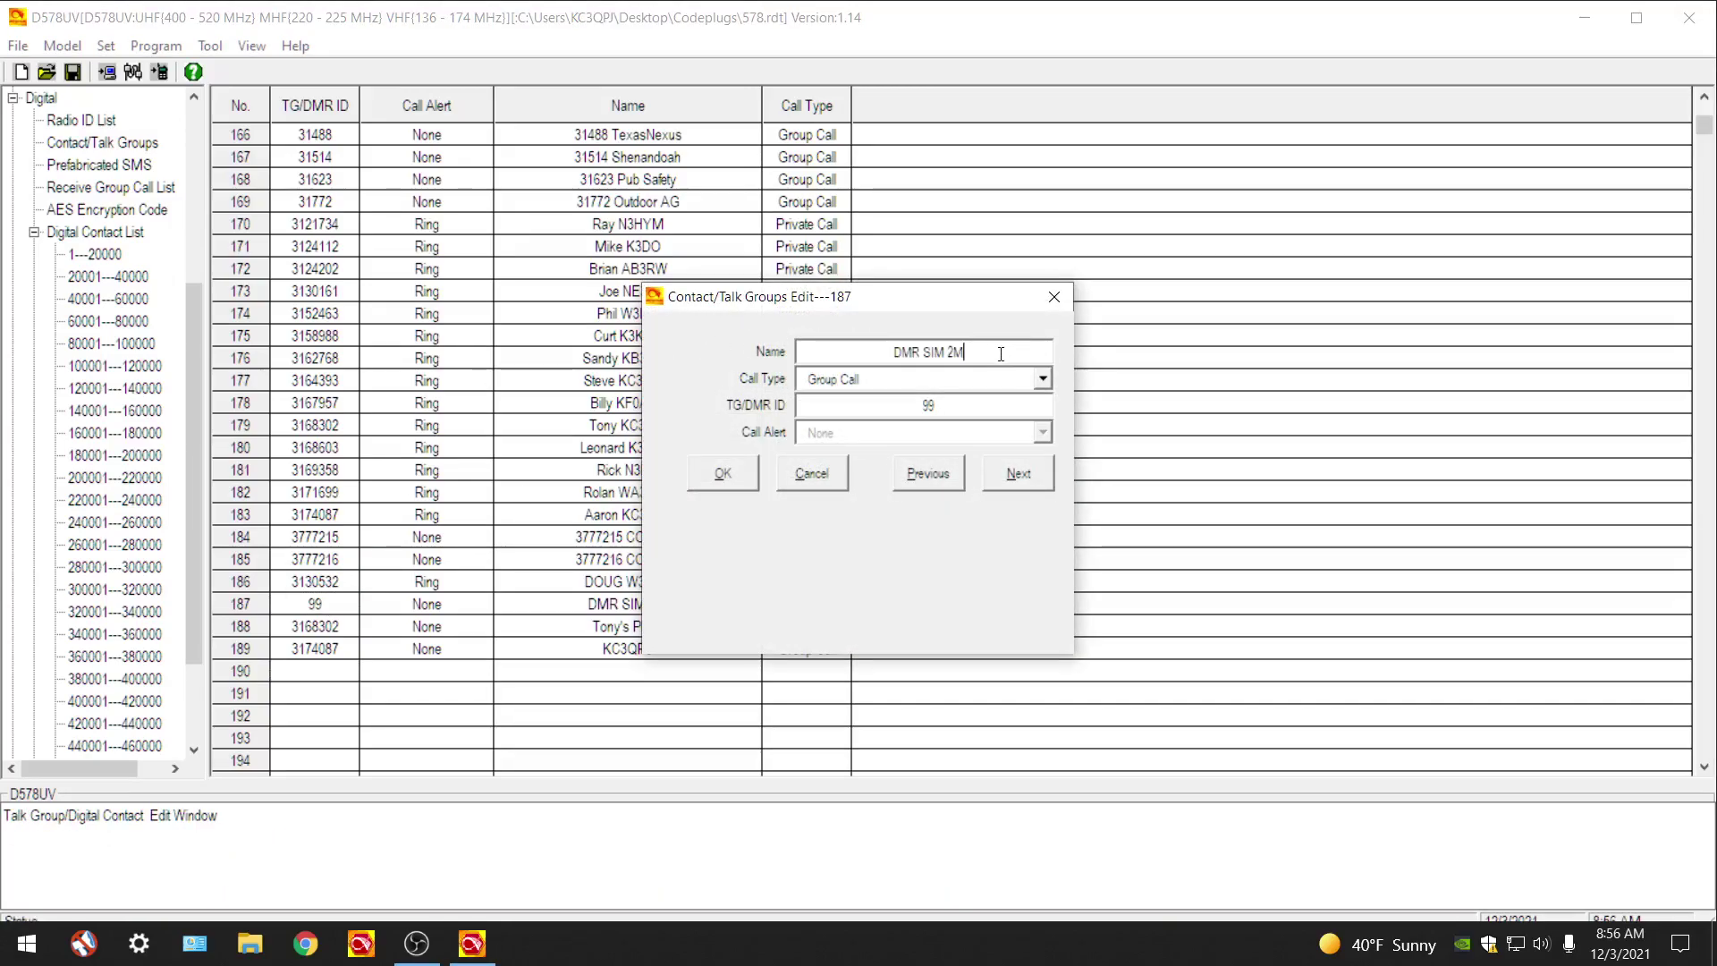
left_click_drag(1001, 353, 853, 361)
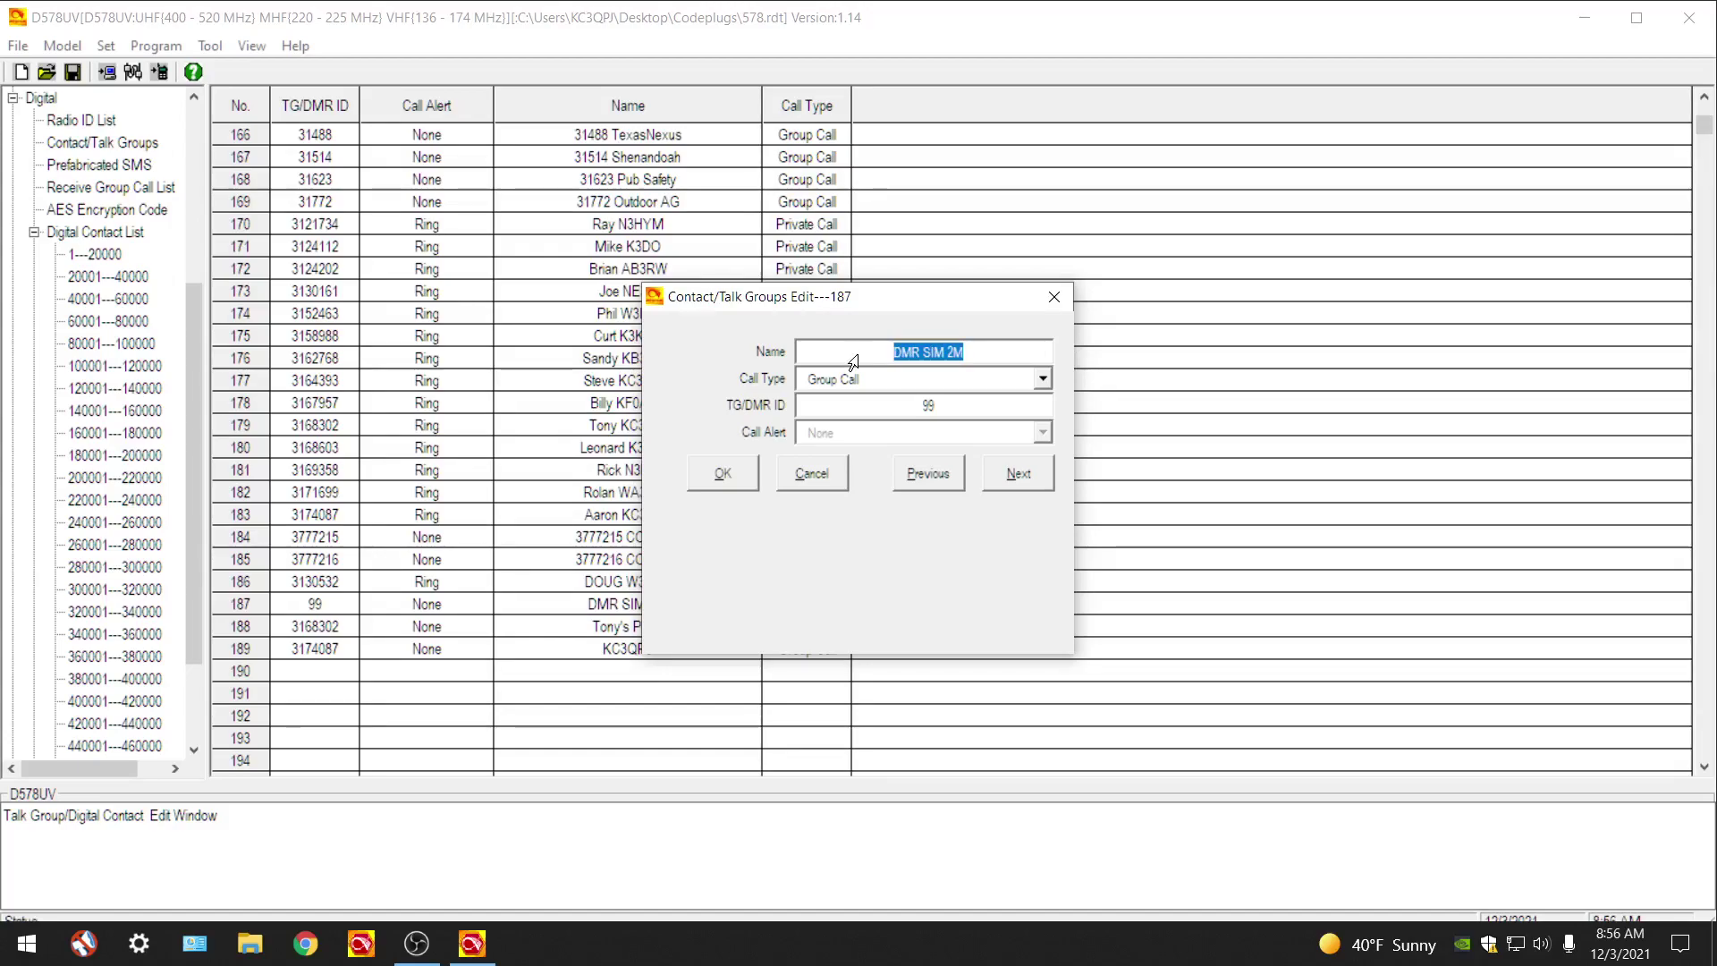
key("BackSpace")
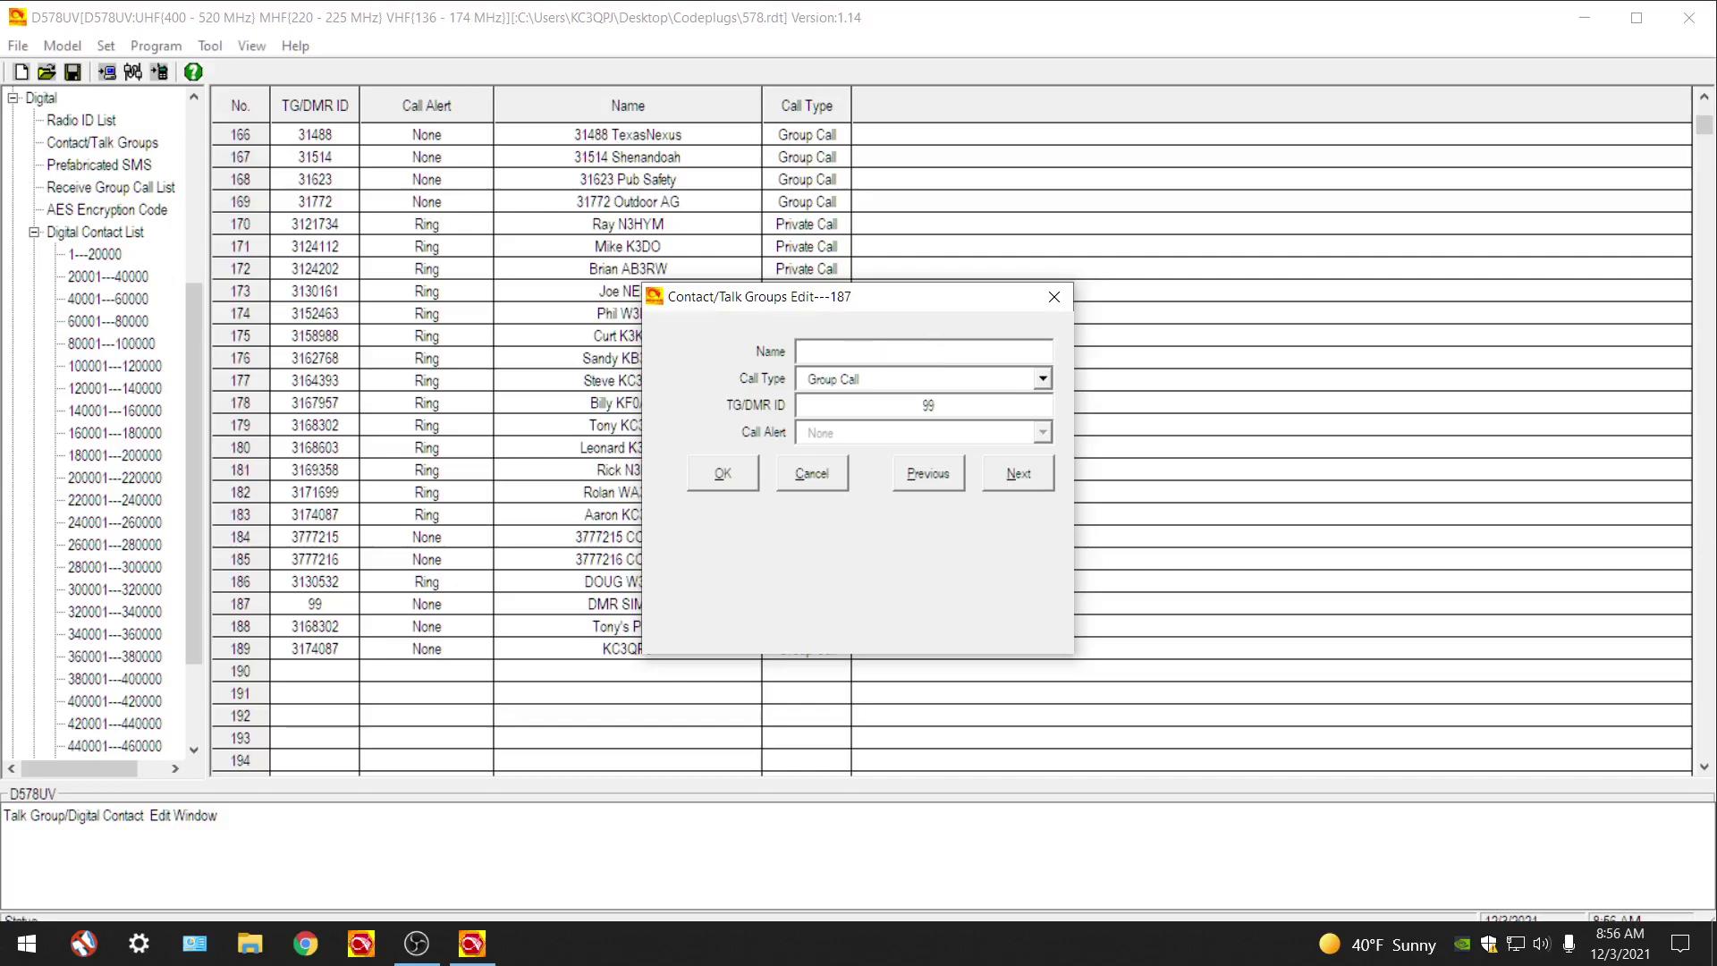
type("SIMPLEX")
left_click(736, 480)
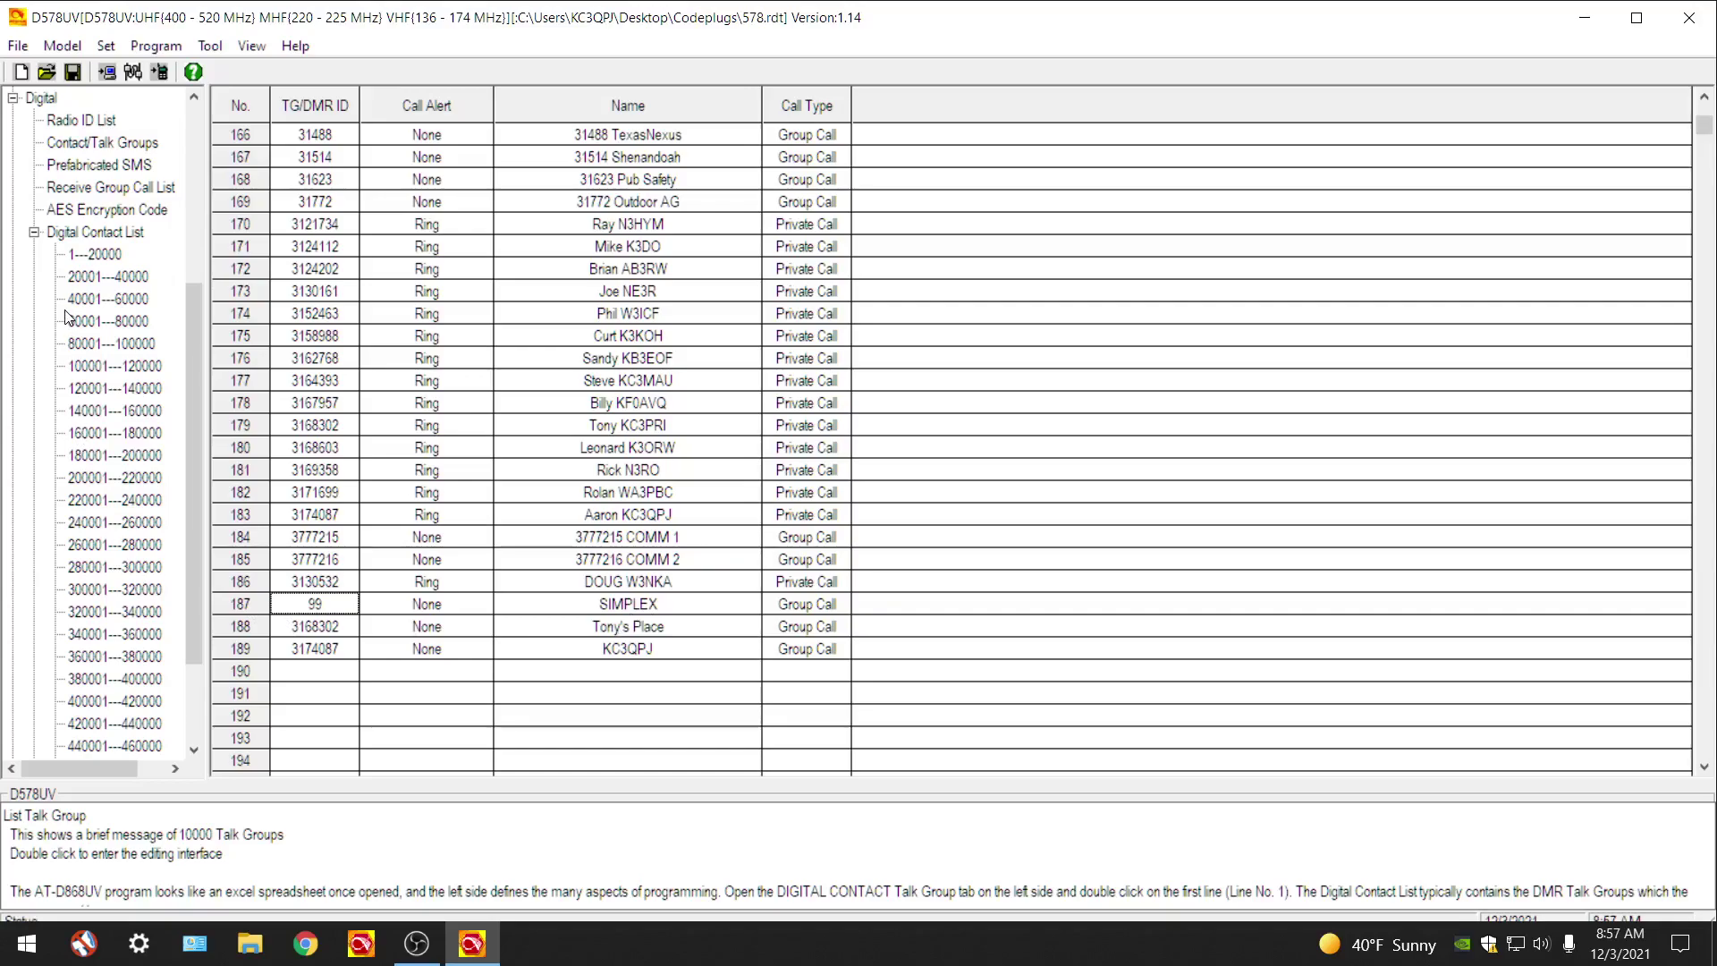
Step: Return to the channel list and verify channel 750 now uses contact SIMPLEX
left_click(14, 99)
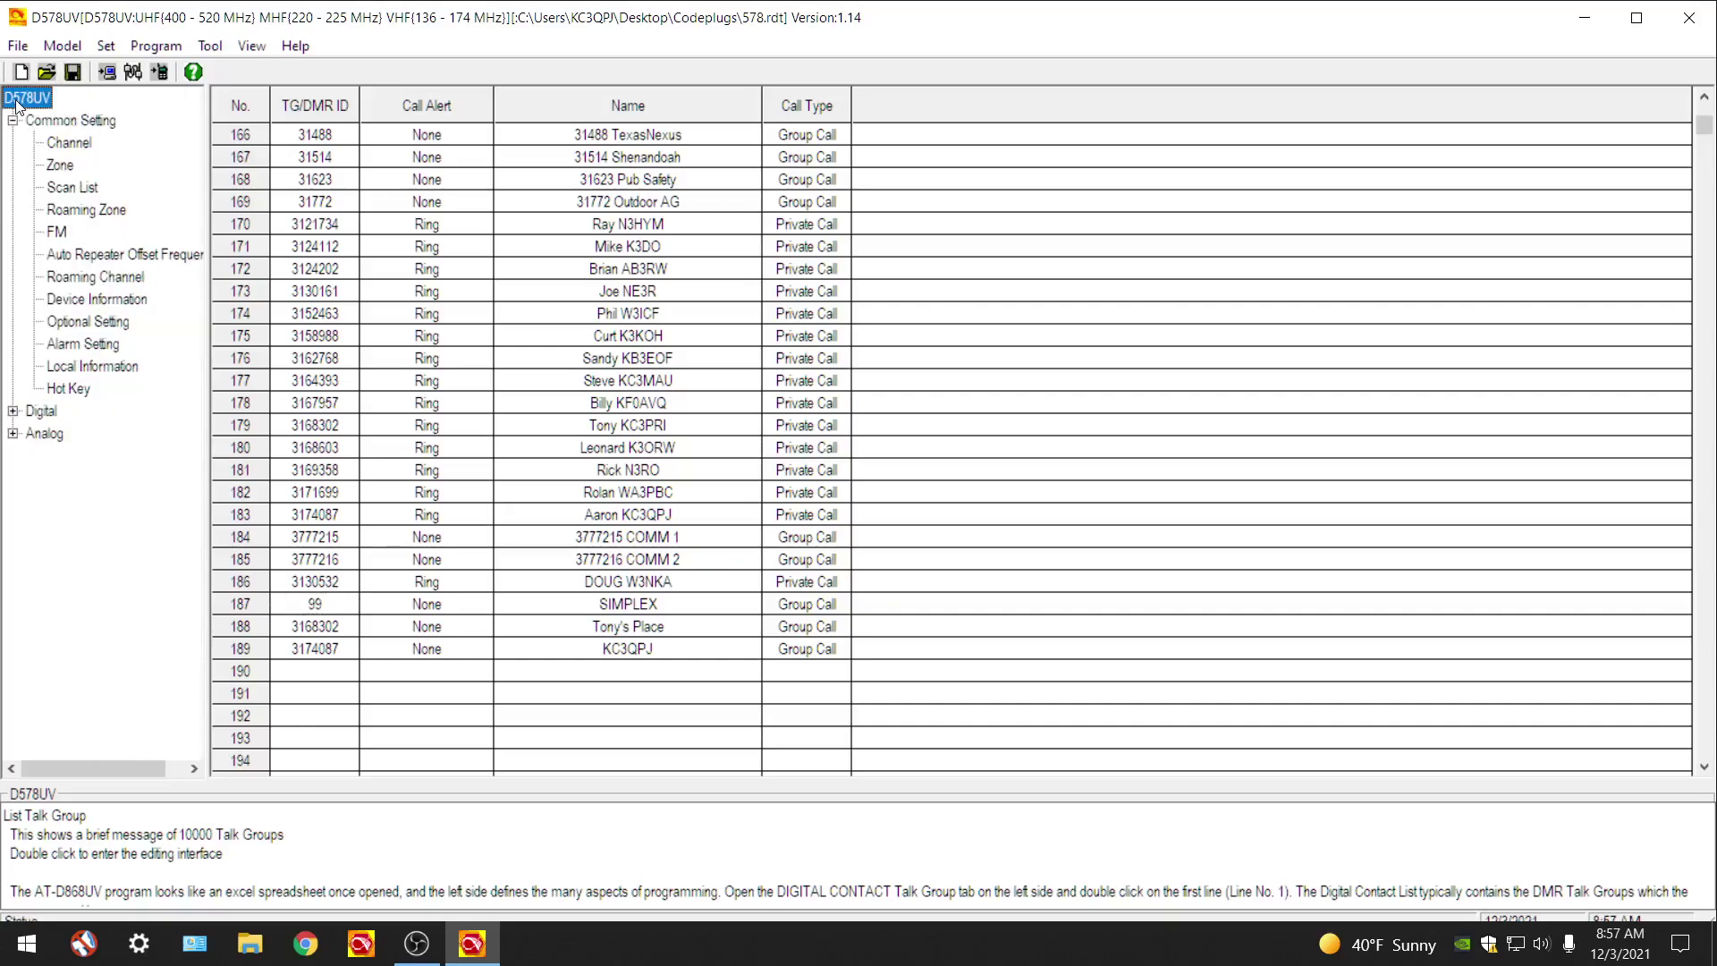
left_click(68, 145)
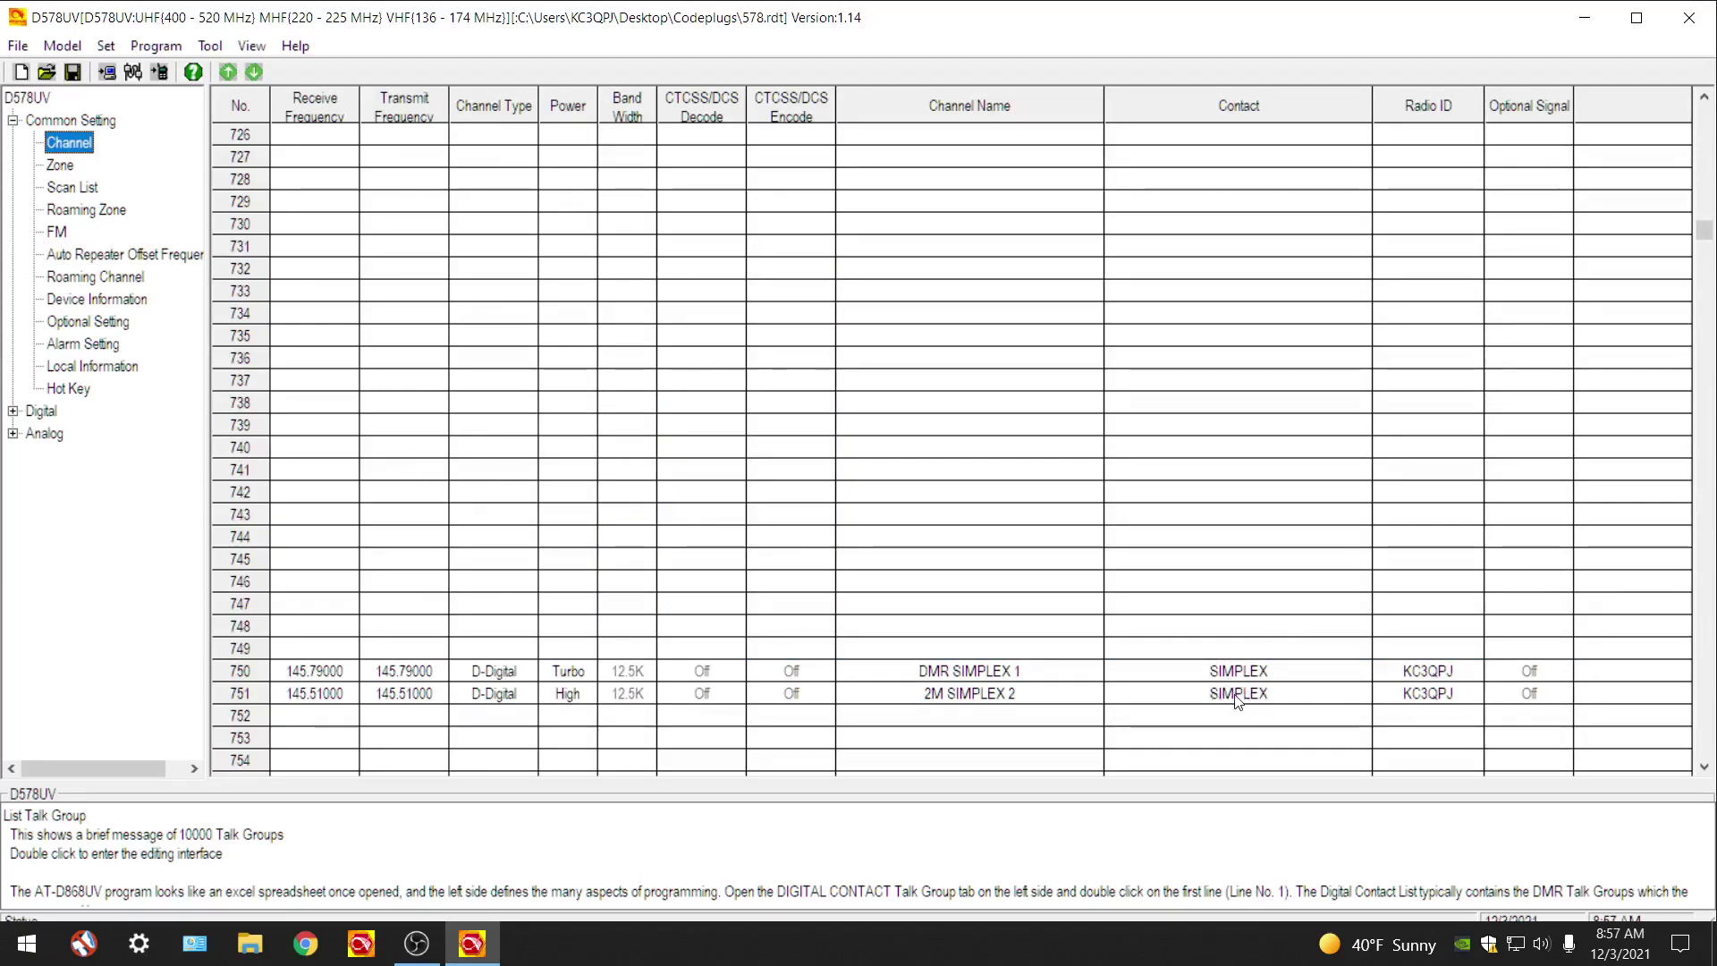
double_click(331, 672)
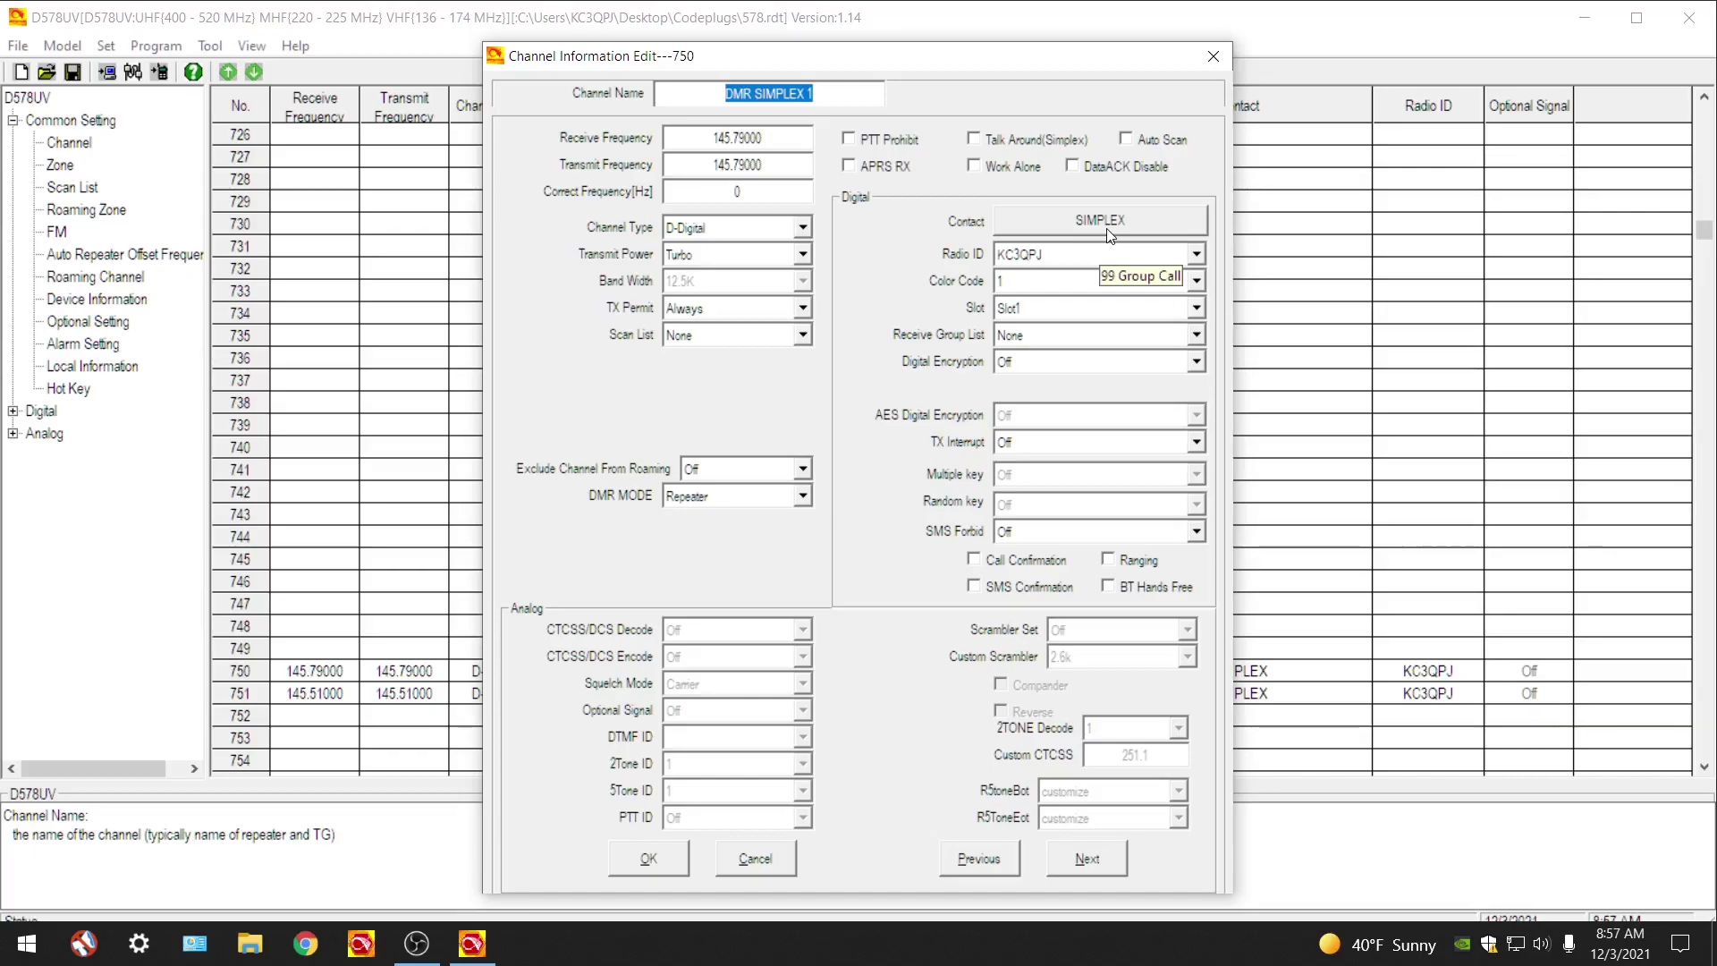
left_click(1212, 59)
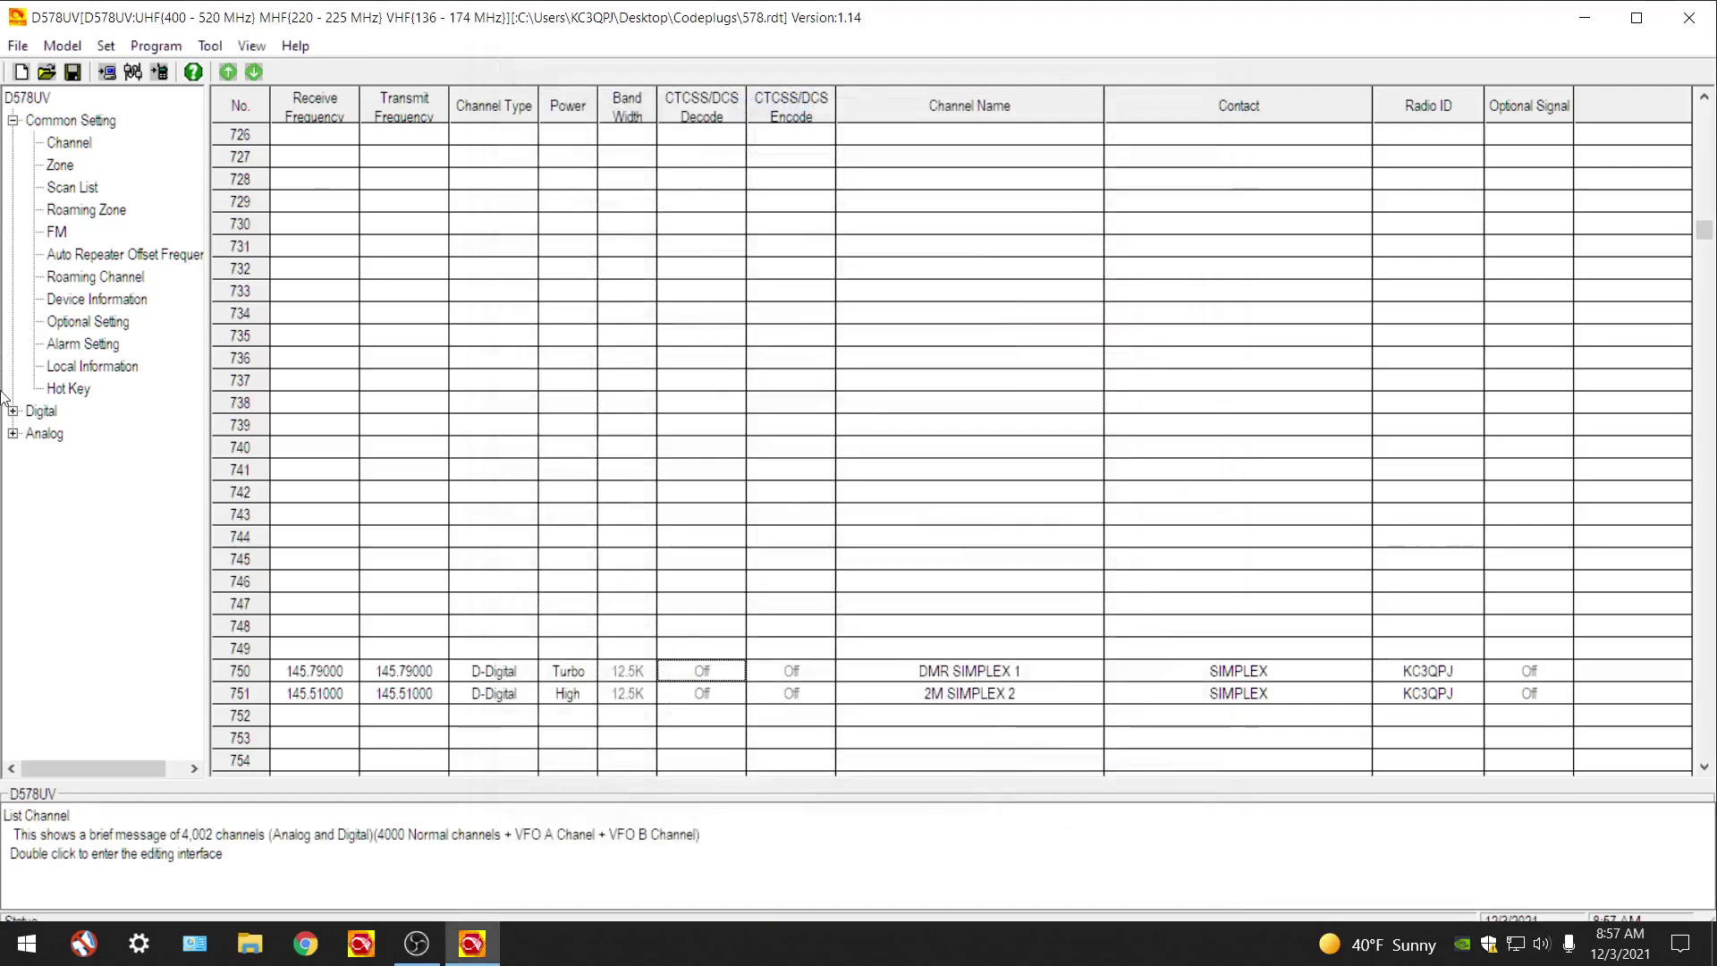
Step: Expand Digital and reopen the Contact/Talk Groups list, with entry 187 now named SIMPLEX
left_click(32, 413)
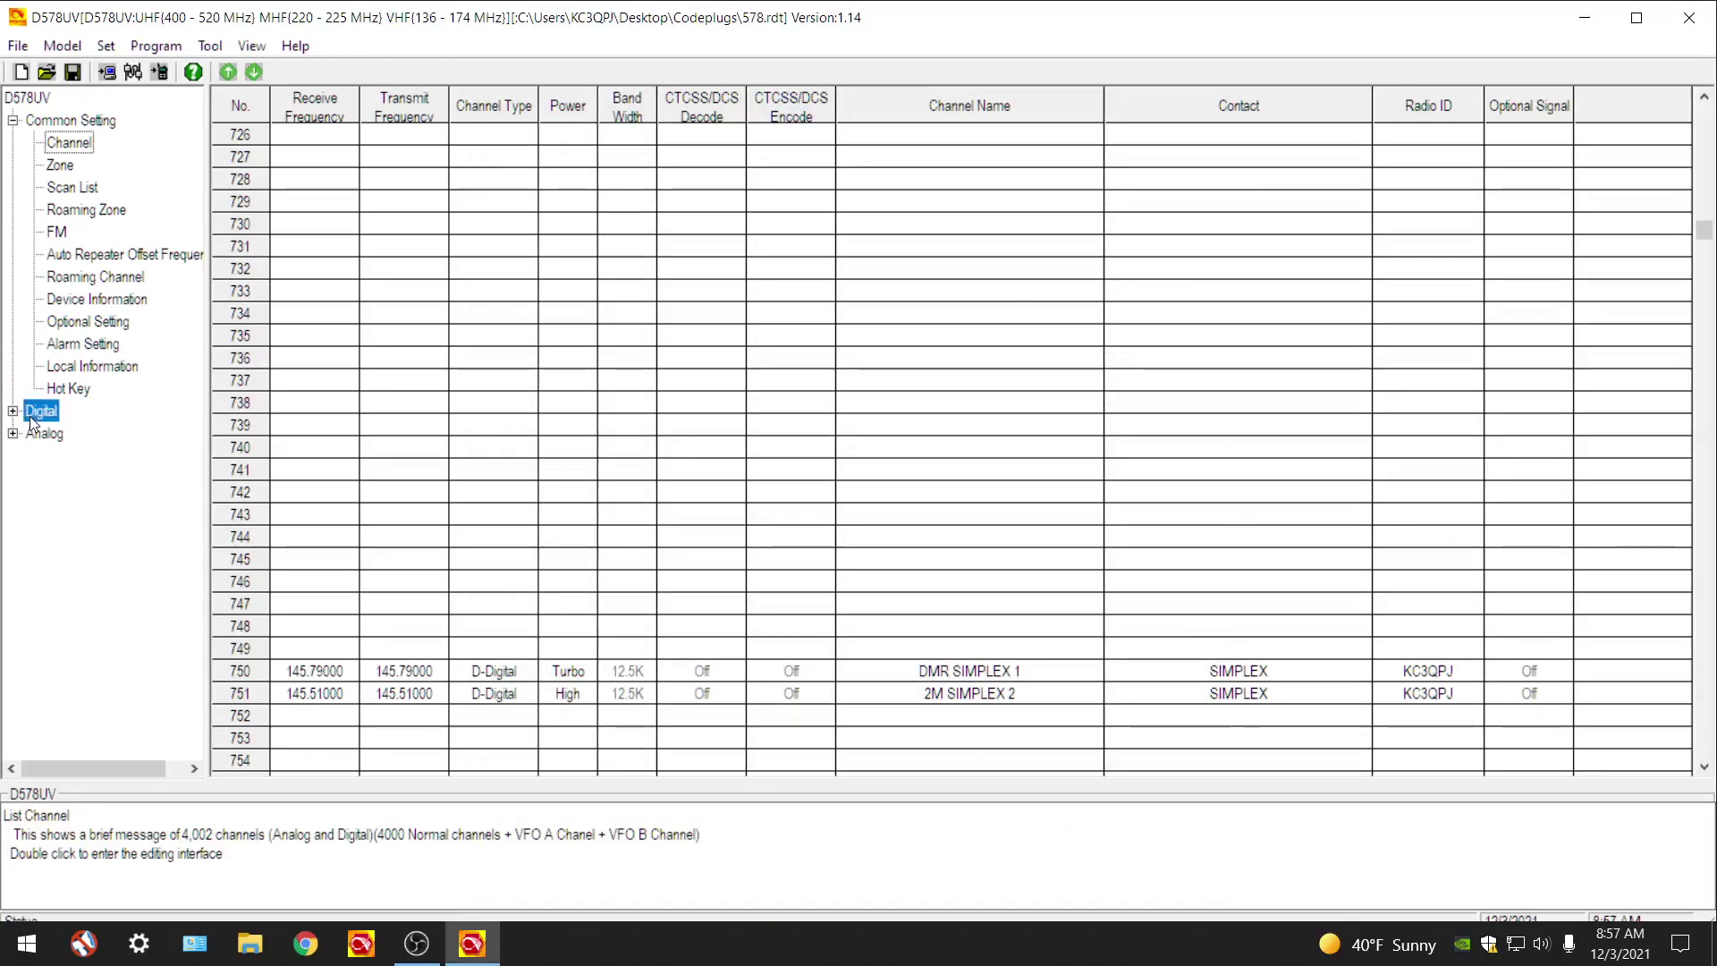
double_click(29, 416)
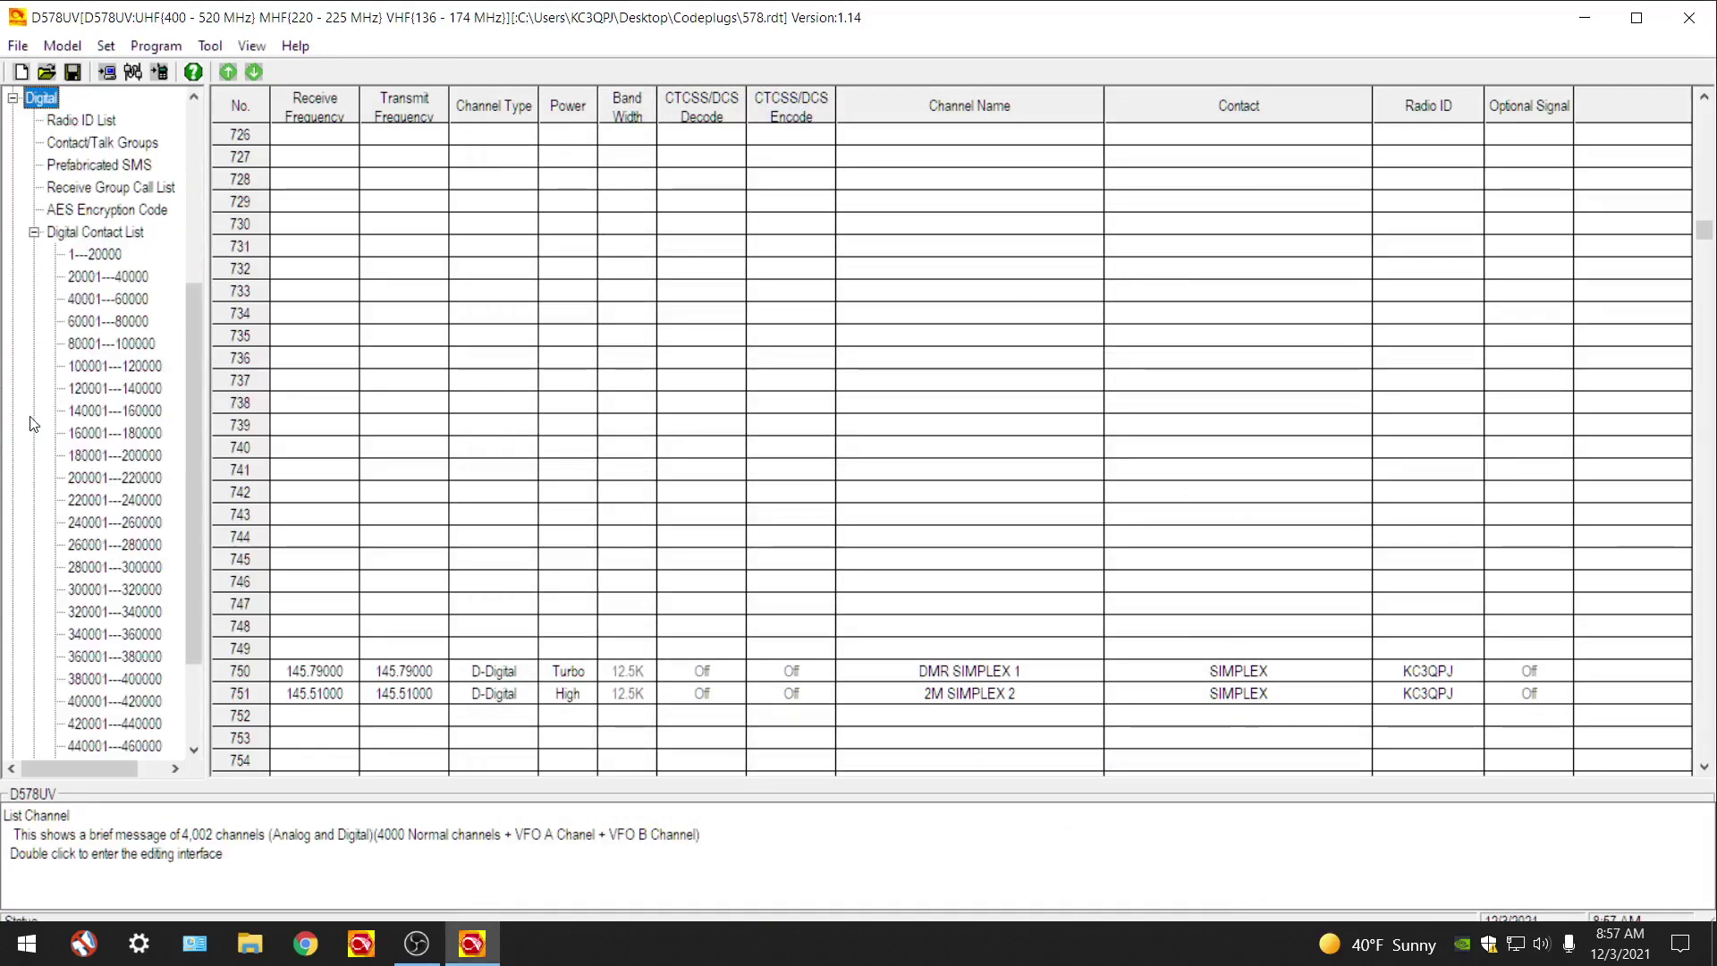
left_click(95, 145)
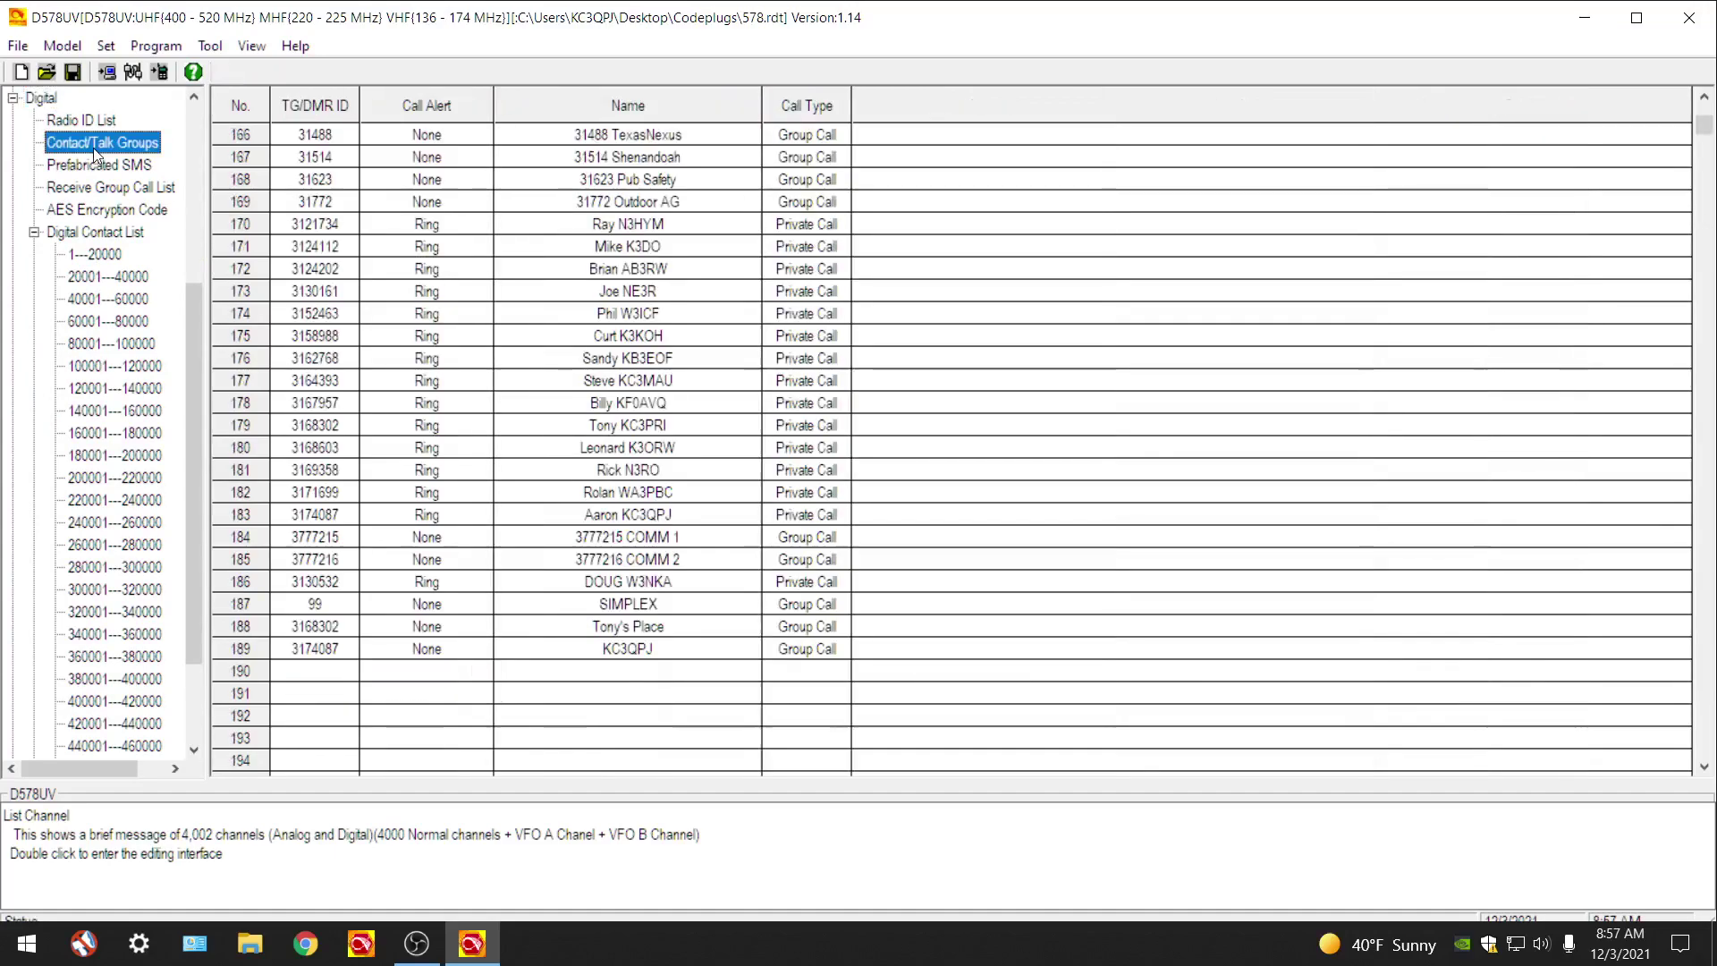
Step: Open personal-ID contact 189 and view its Private, Group and All Call options
double_click(319, 650)
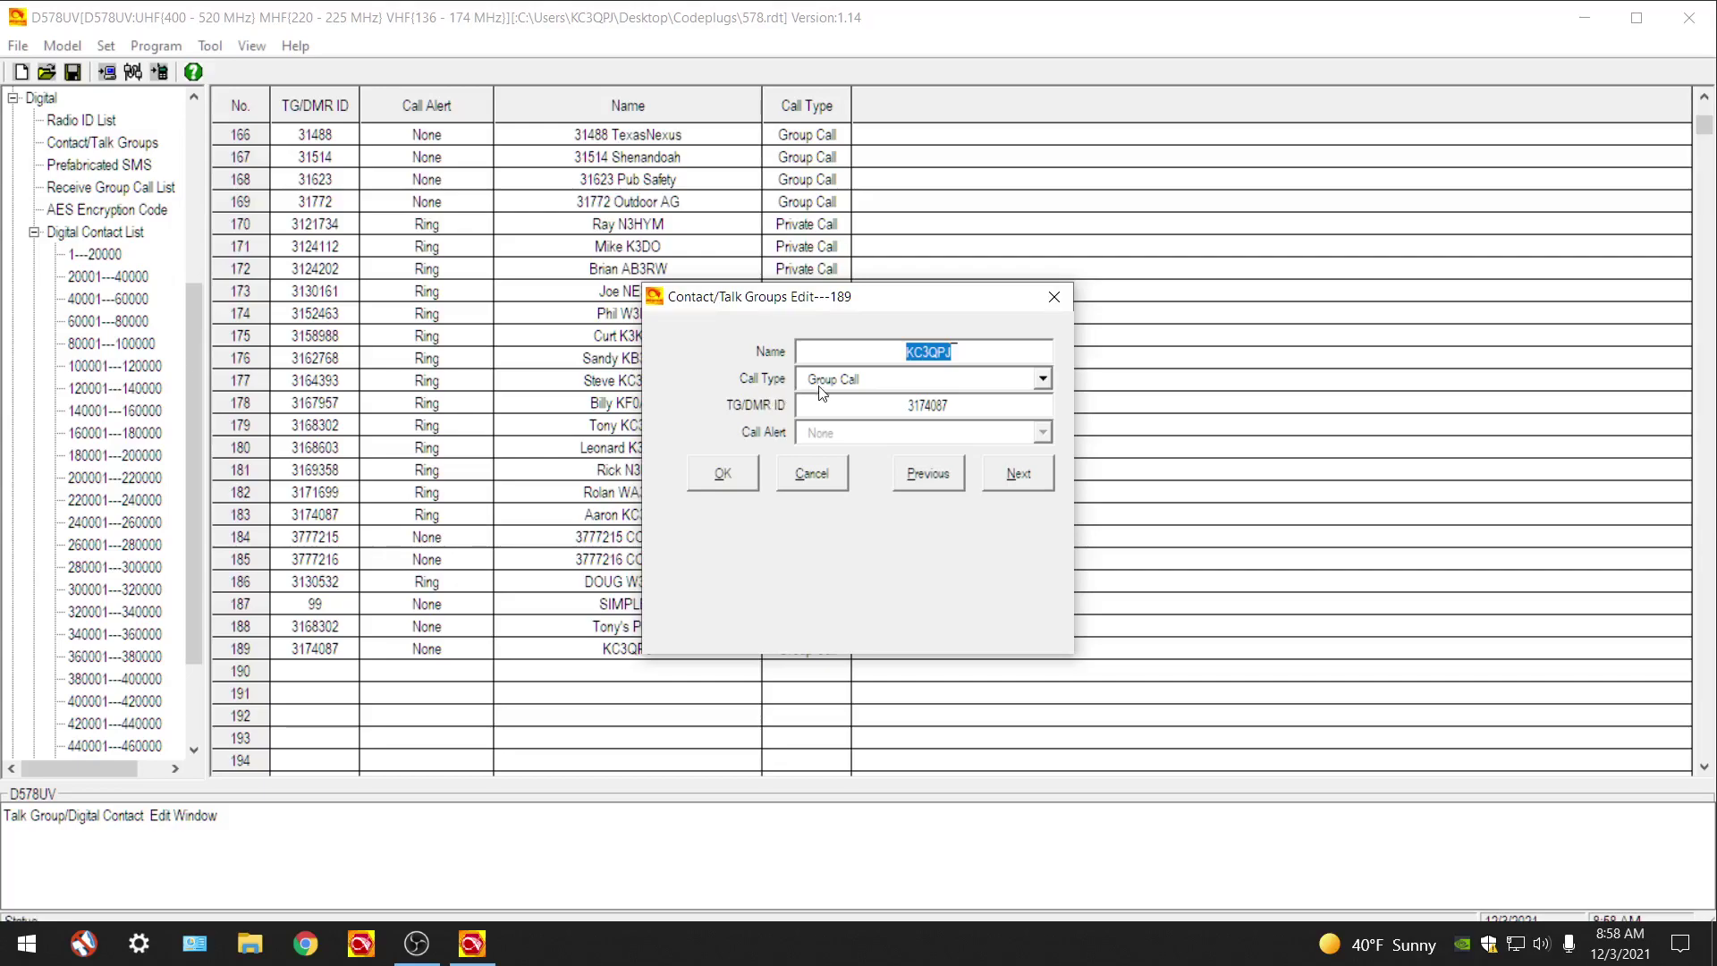
left_click(1043, 380)
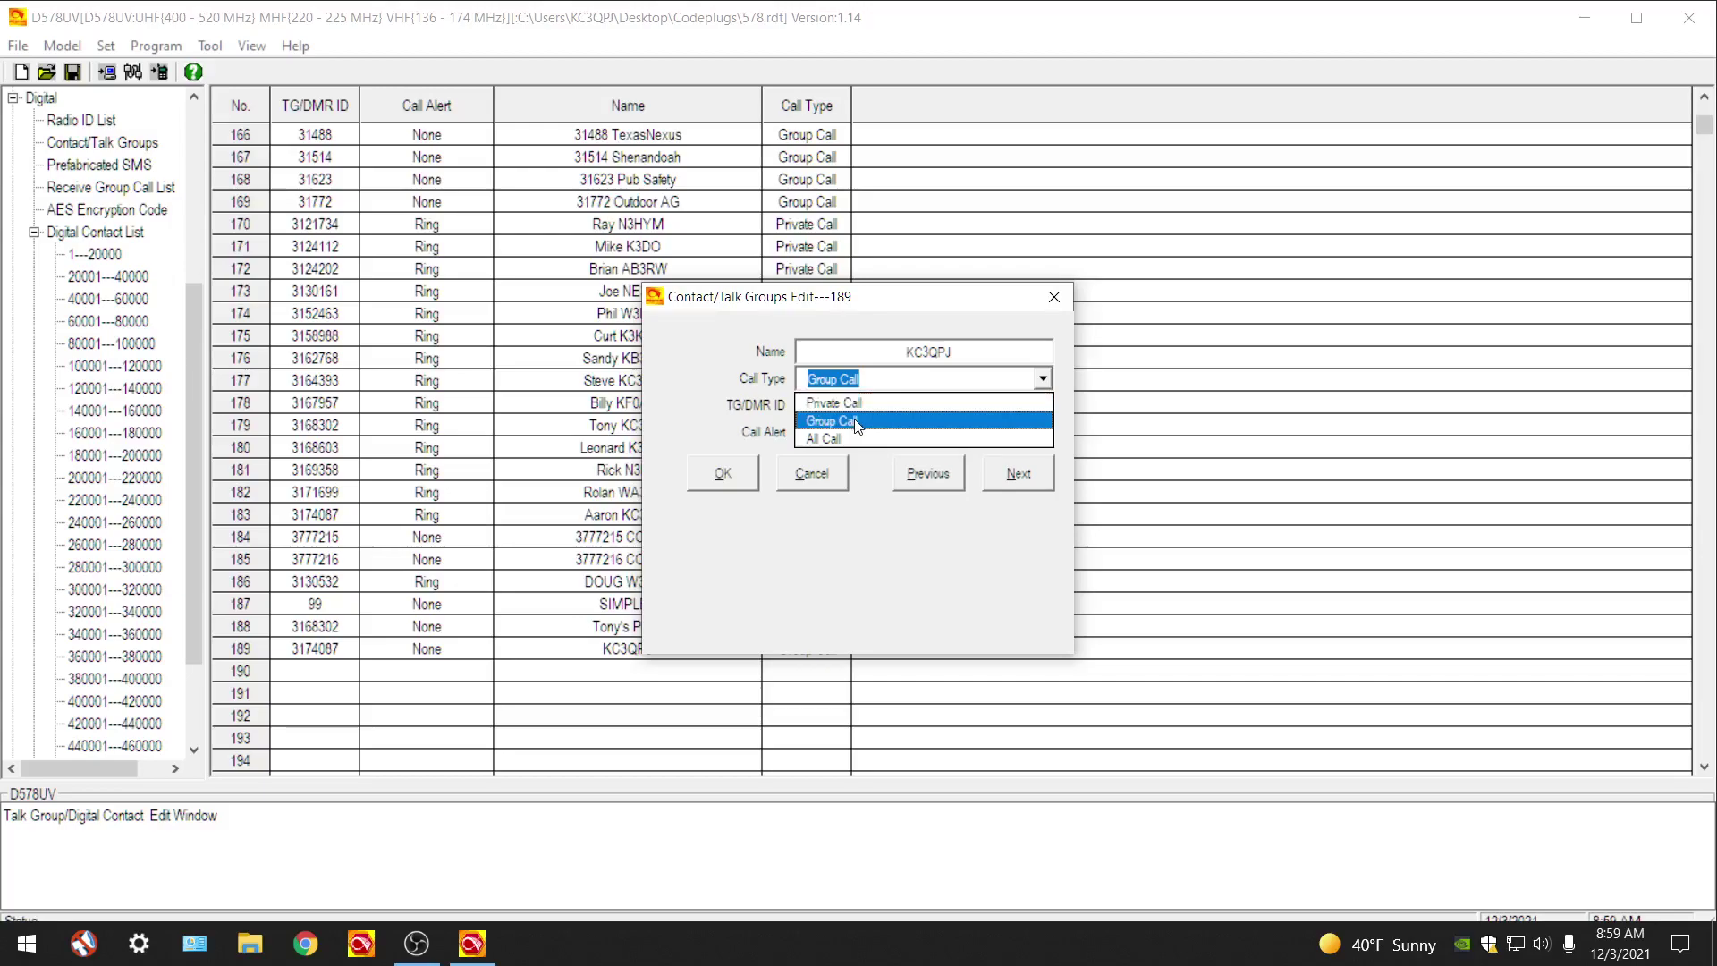
Step: Keep contact 189's call type as Group Call and close its edit window
left_click(856, 424)
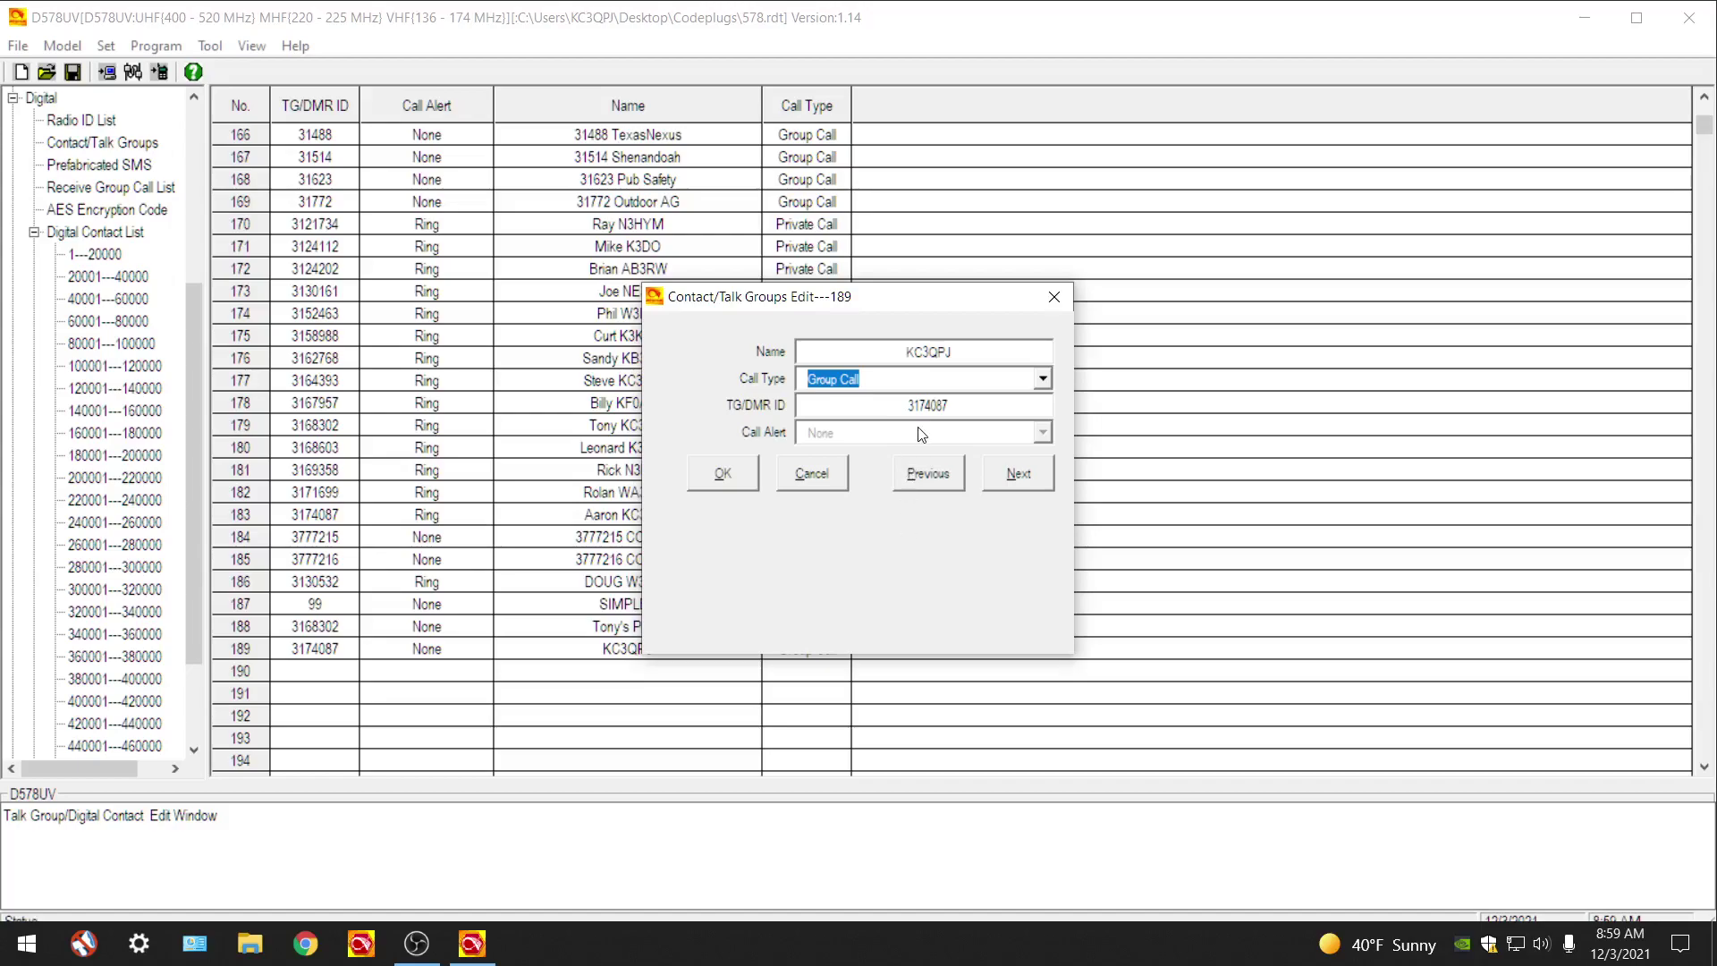
left_click(1055, 297)
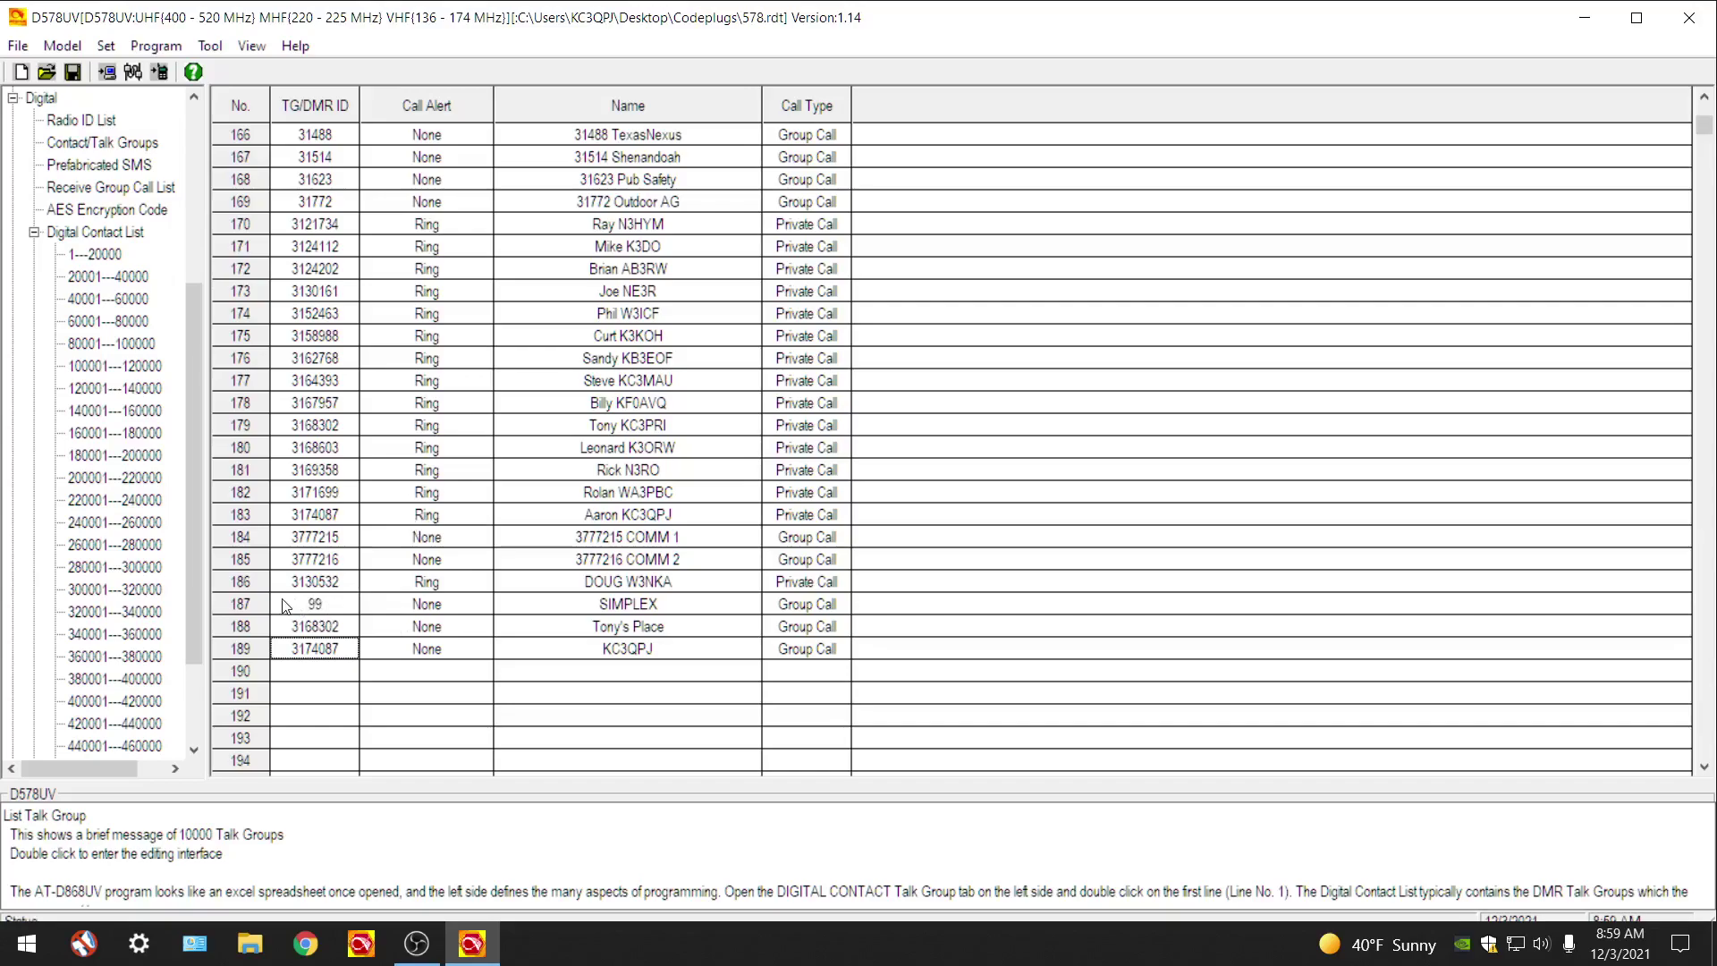
scroll(98, 510, "up", 2)
scroll(98, 510, "up", 1)
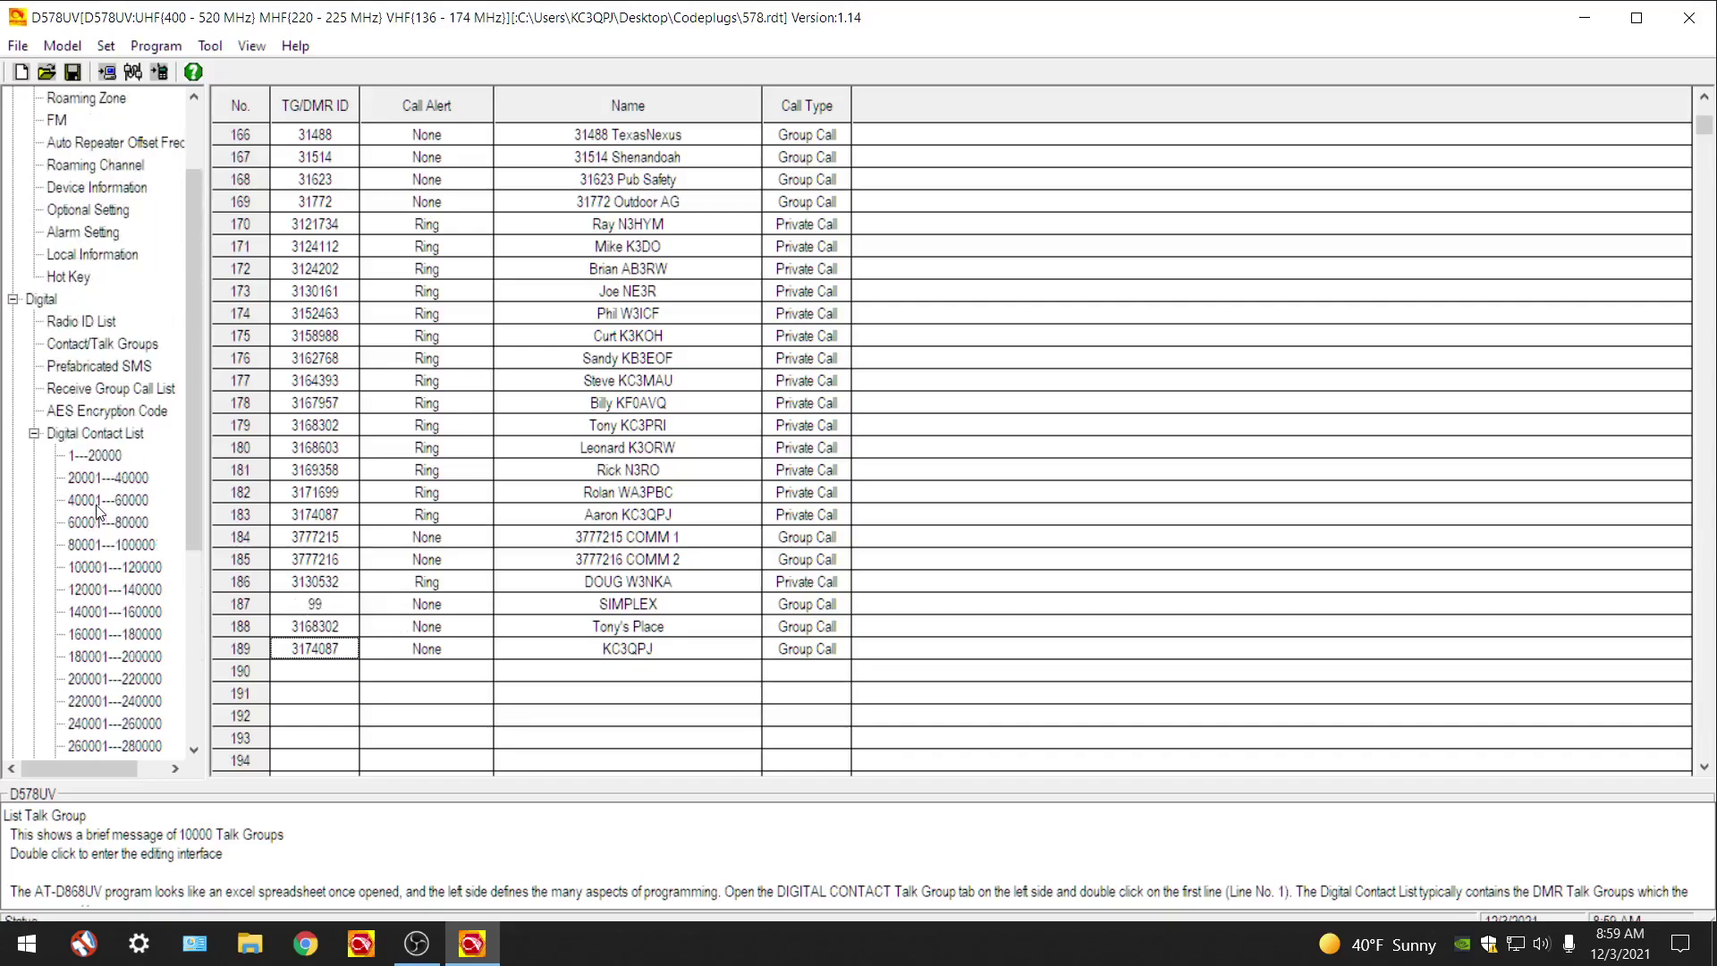
scroll(100, 512, "up", 2)
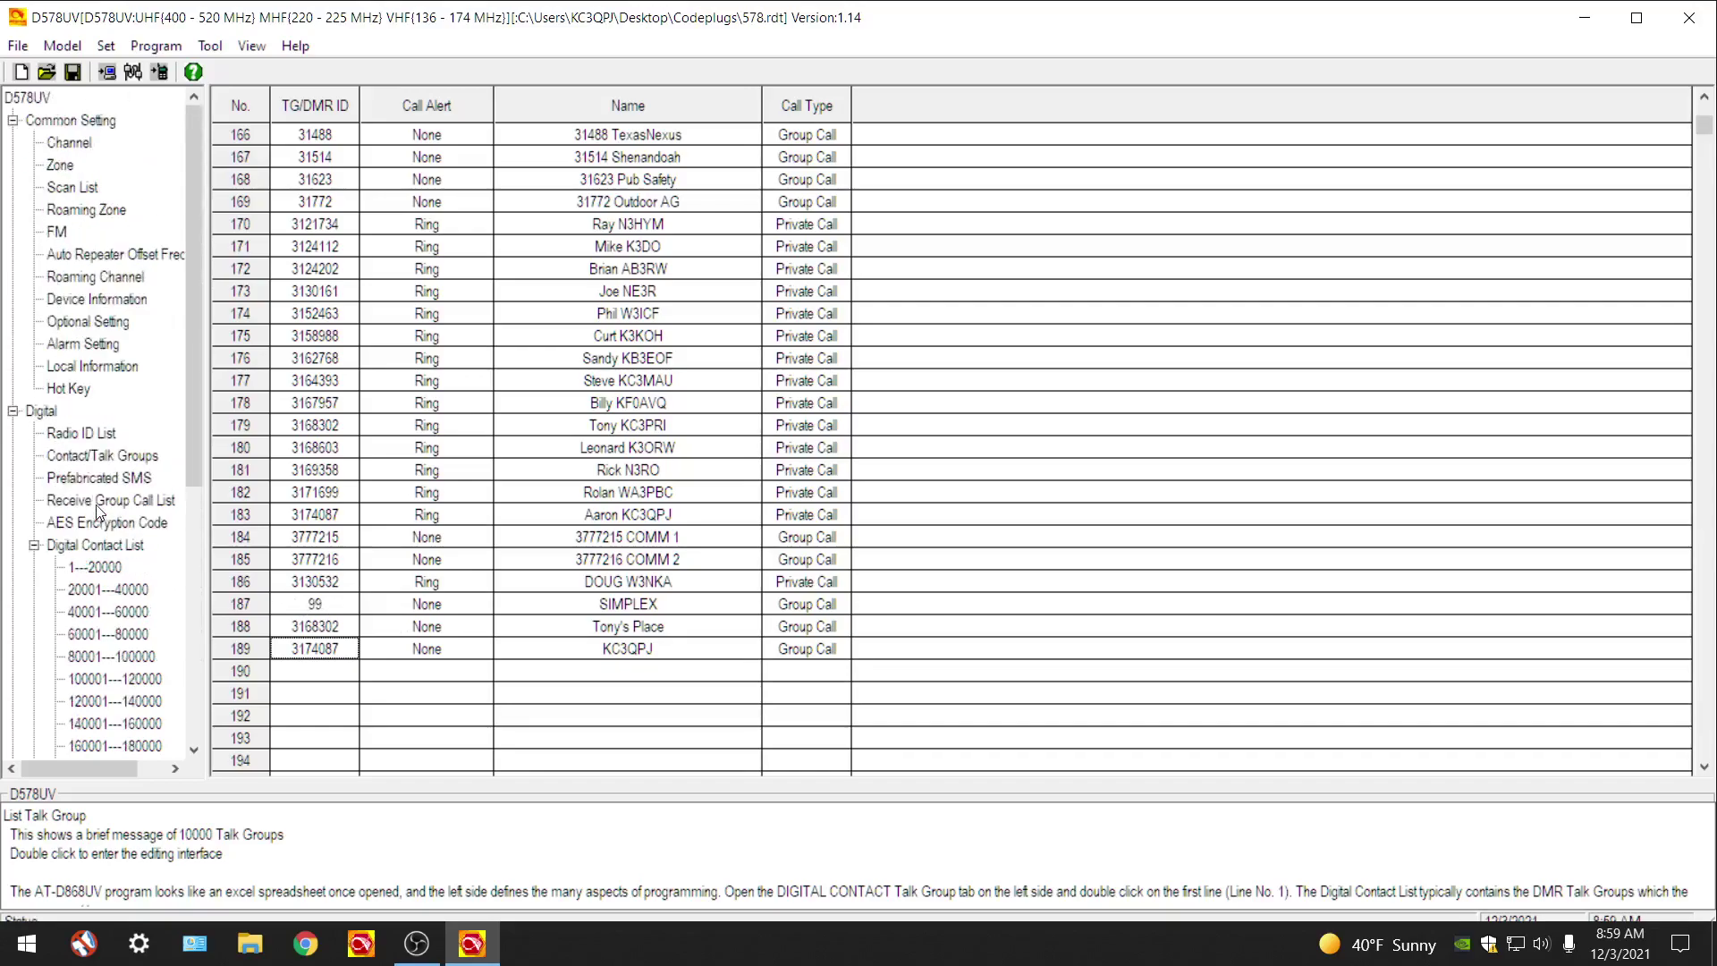